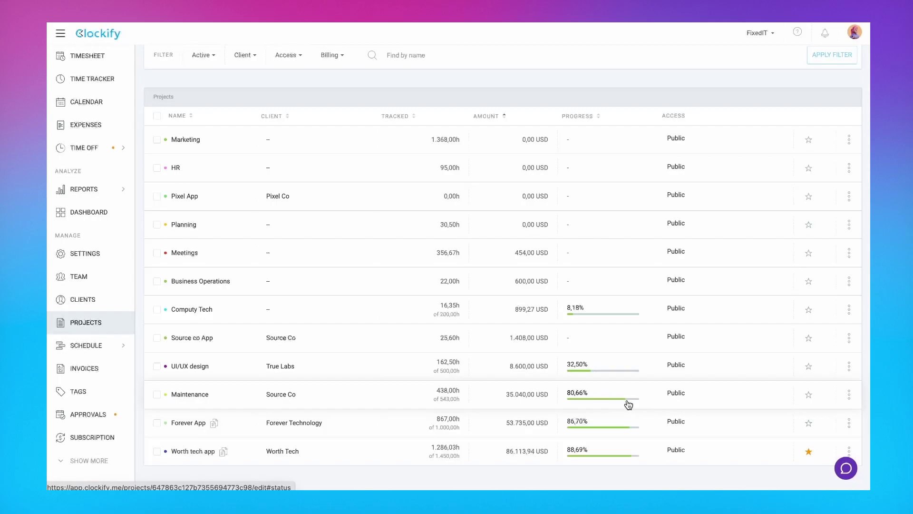
pyautogui.scroll(2, 628, 398)
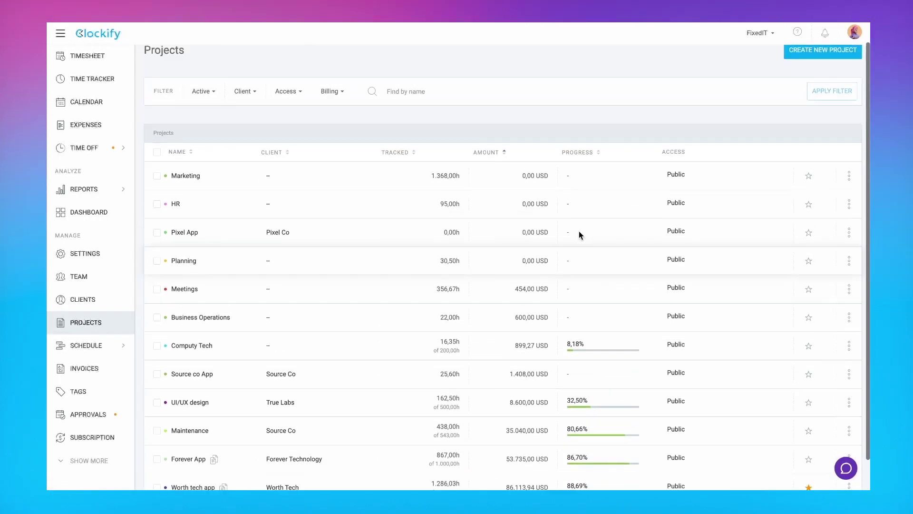
# Step: Sort projects by amount, then start a new project, browse templates, and cancel it
pyautogui.click(492, 179)
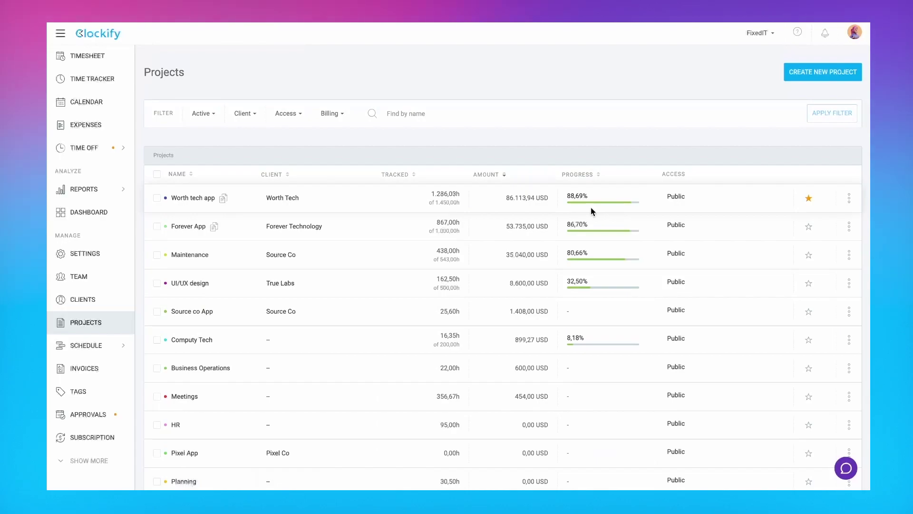
pyautogui.click(790, 73)
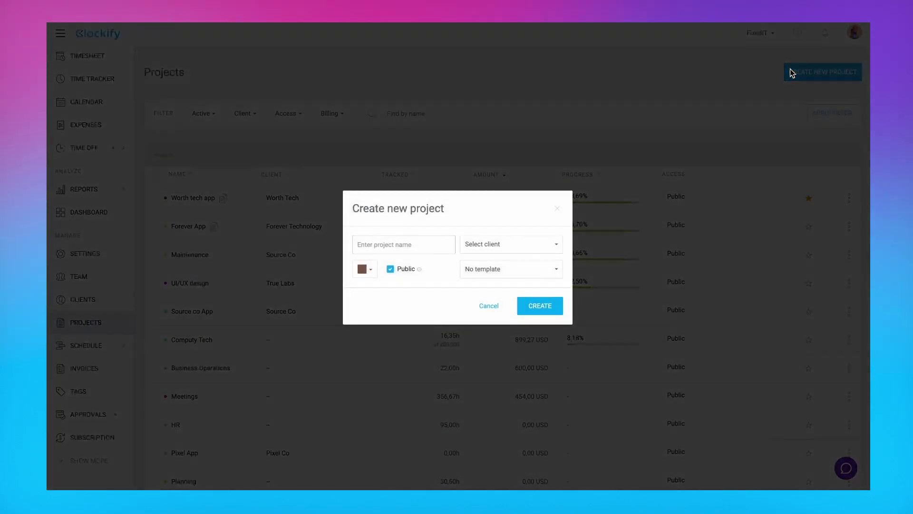
pyautogui.click(510, 271)
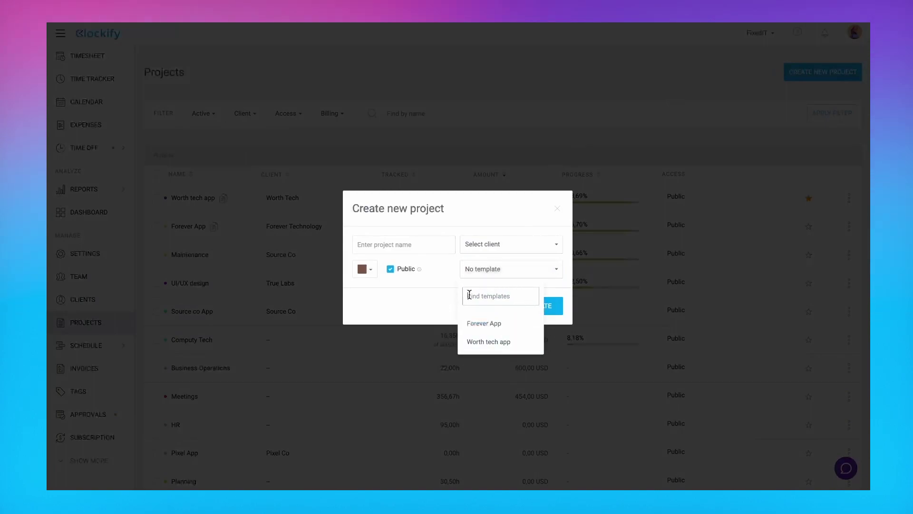
pyautogui.click(425, 300)
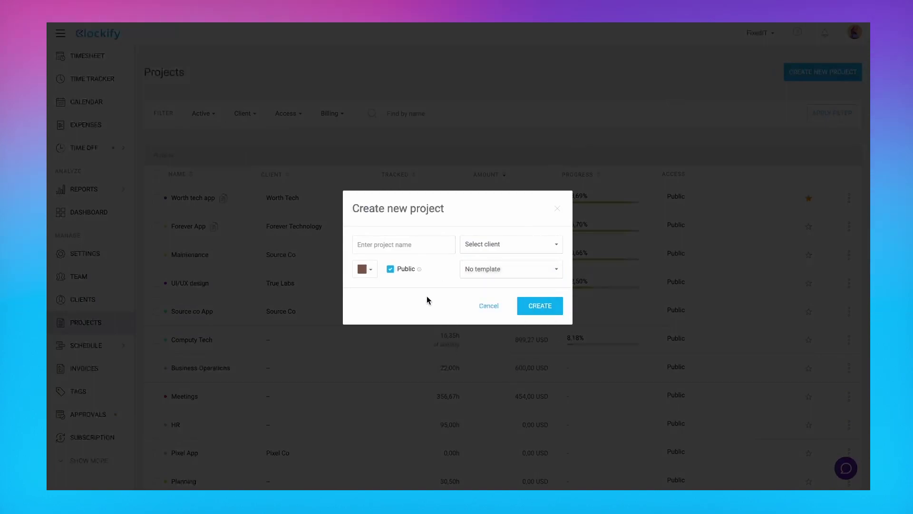
pyautogui.click(488, 307)
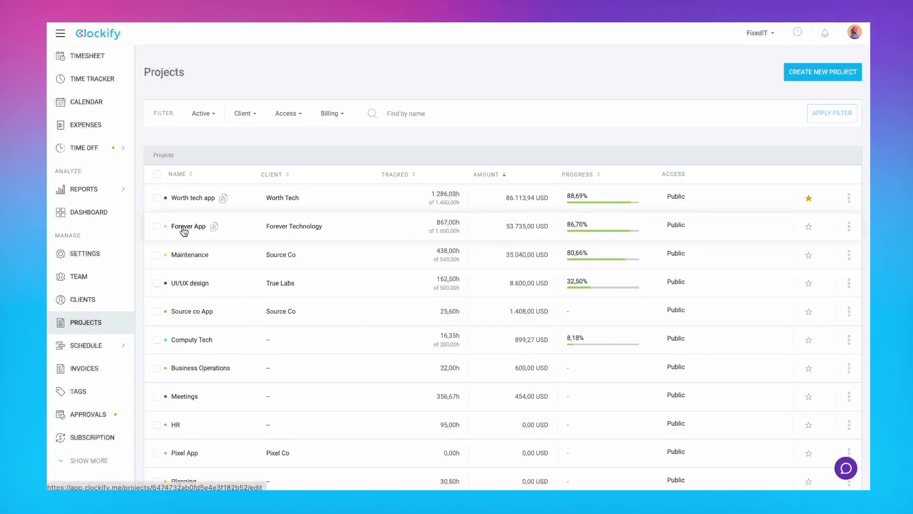
# Step: Check the Client and Access filter options, then open the Worth tech app project
pyautogui.click(245, 116)
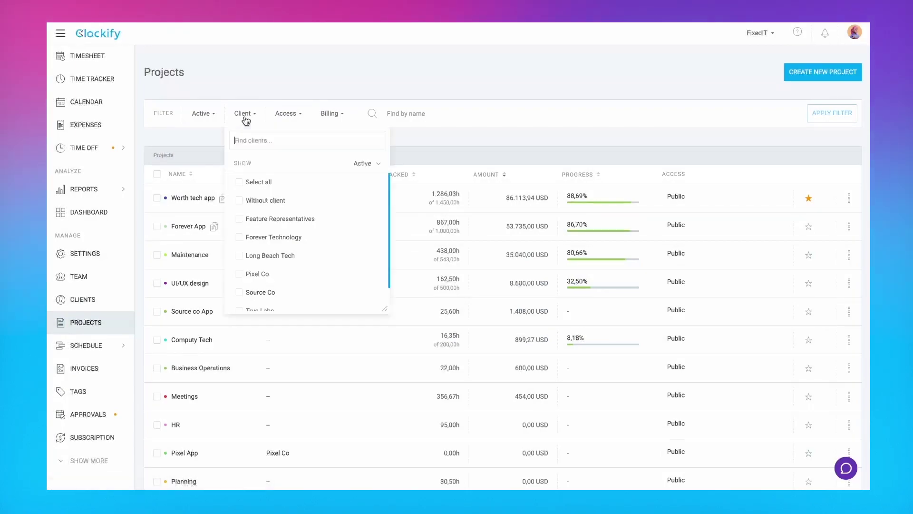
pyautogui.click(284, 114)
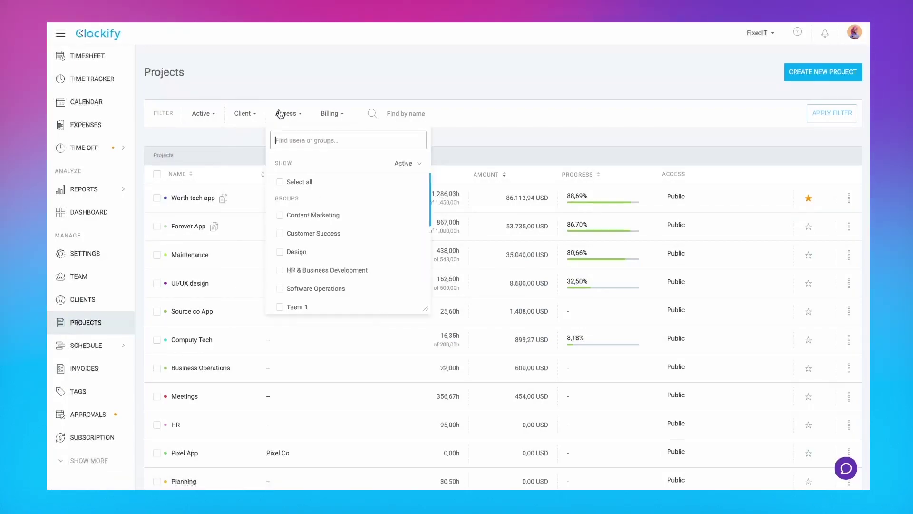
pyautogui.click(246, 145)
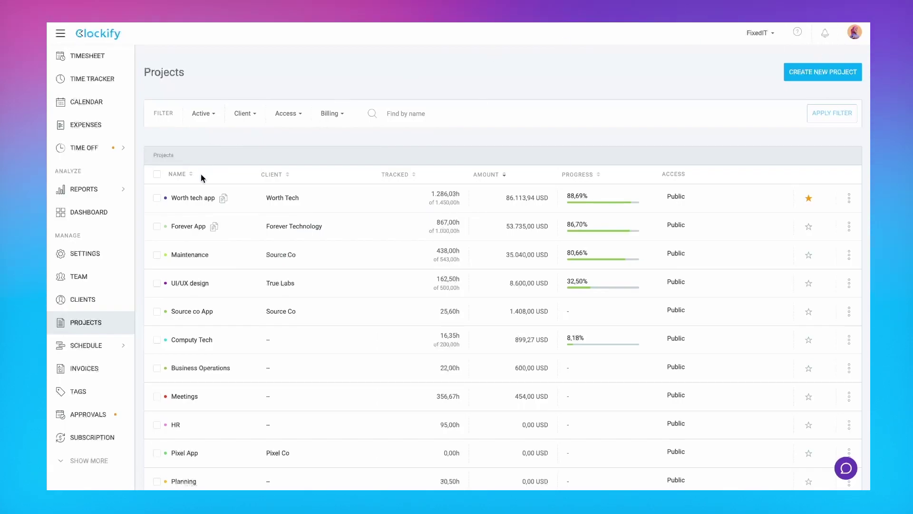
pyautogui.click(193, 197)
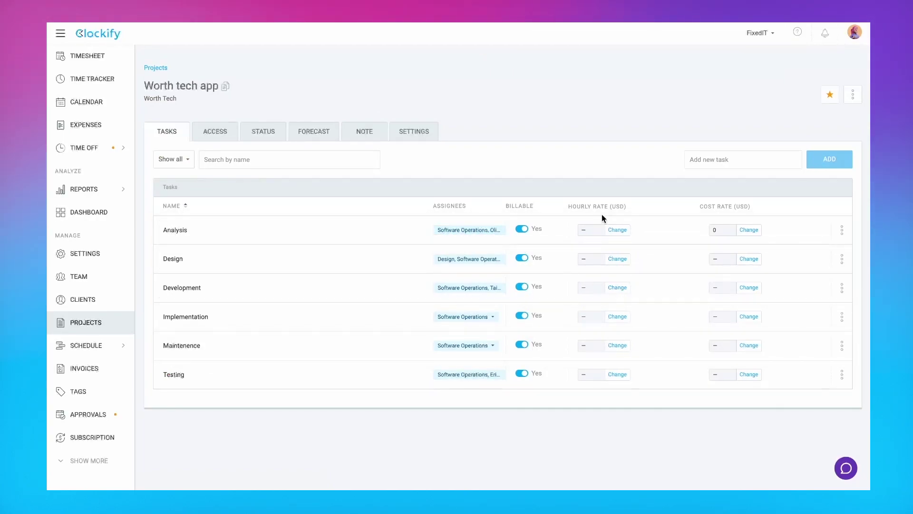
# Step: Confirm Worth tech app access: public, two members plus Software Operations group
pyautogui.click(223, 133)
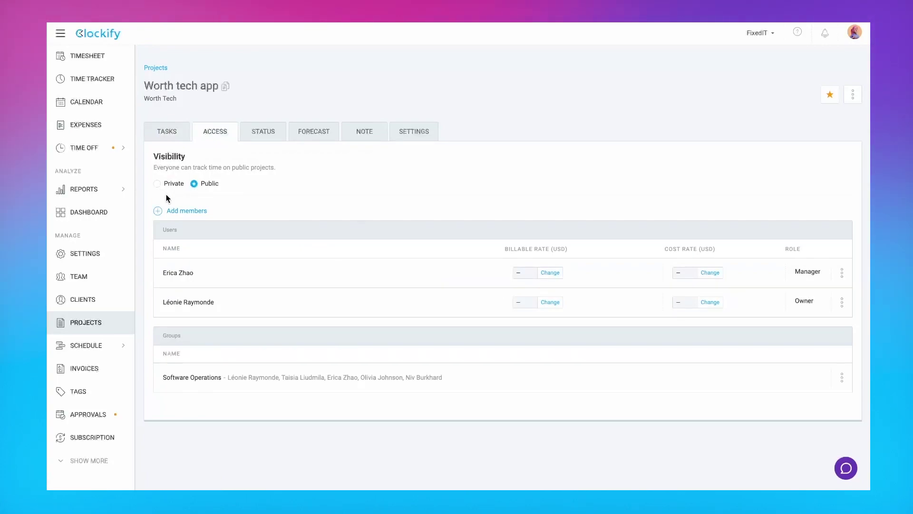
pyautogui.click(192, 211)
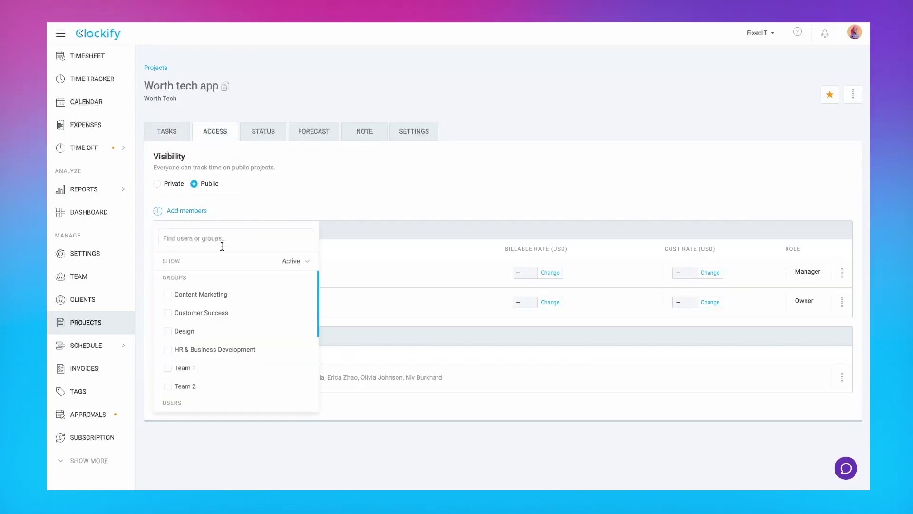
pyautogui.scroll(-3, 247, 371)
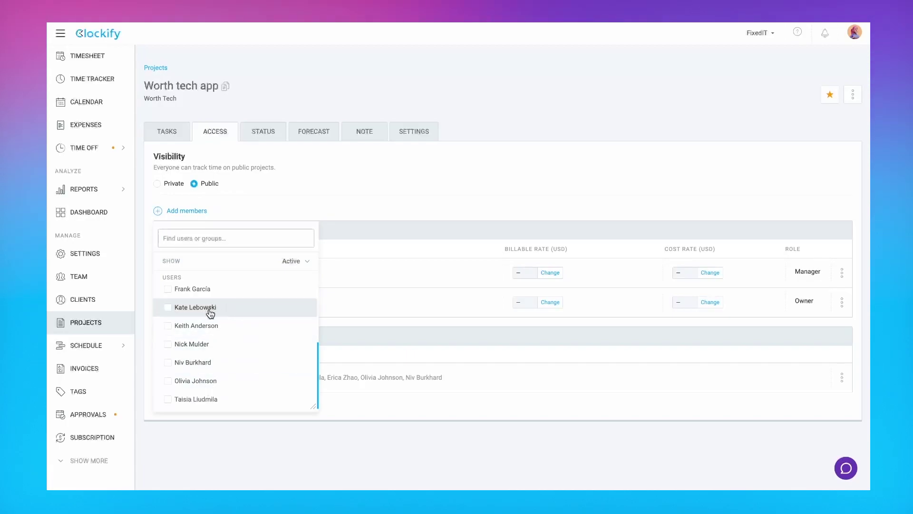
pyautogui.click(381, 193)
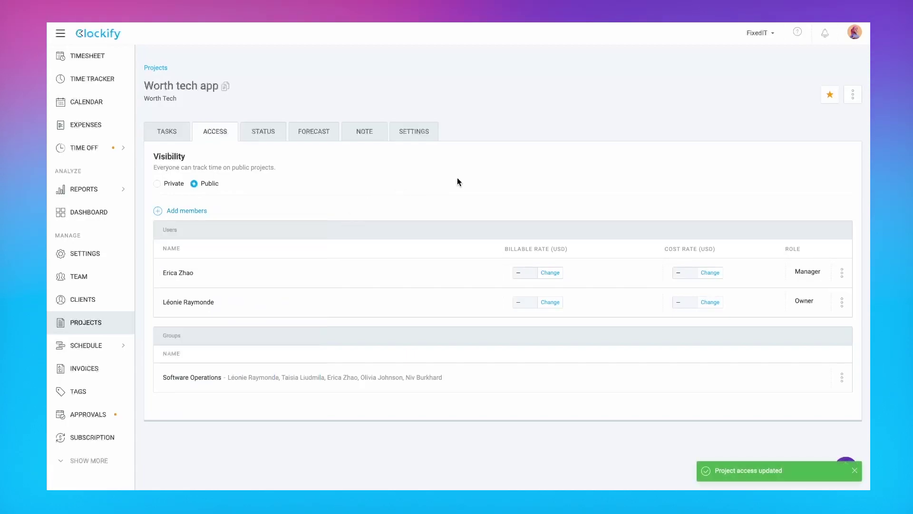
pyautogui.click(167, 131)
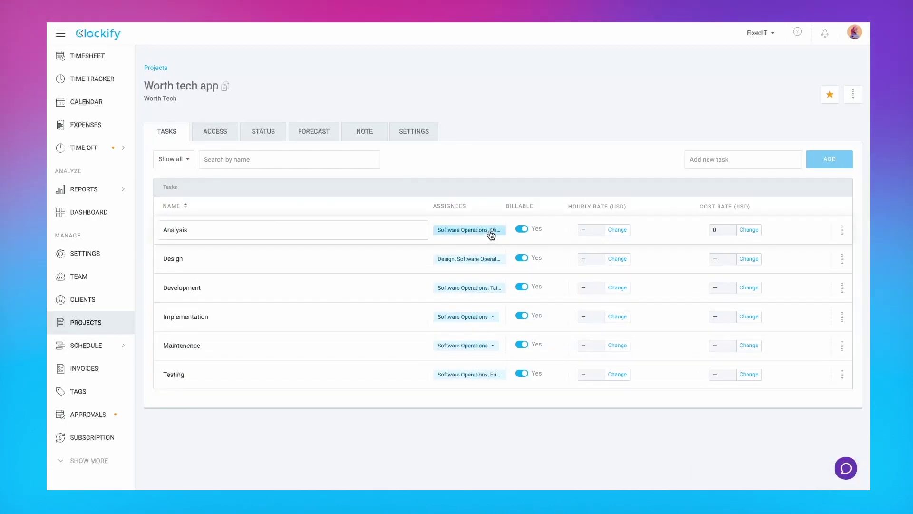
# Step: Review Worth tech app settings: billable by default, no rates, manual 1,450-hour estimate
pyautogui.click(410, 134)
pyautogui.scroll(-3, 358, 352)
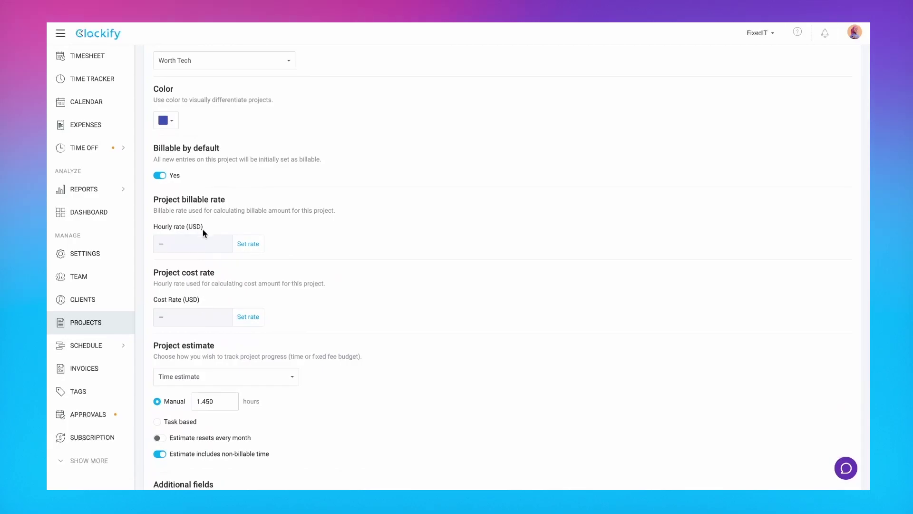
pyautogui.scroll(-1, 332, 248)
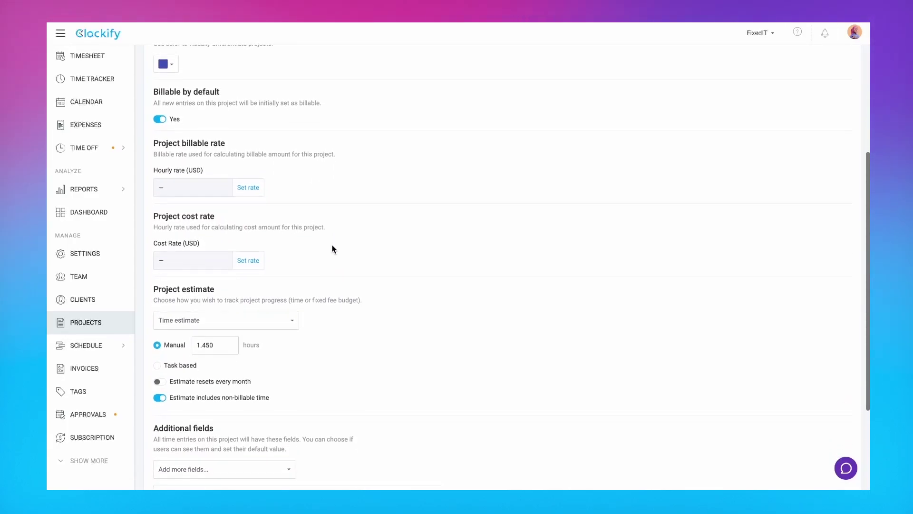
pyautogui.scroll(5, 332, 248)
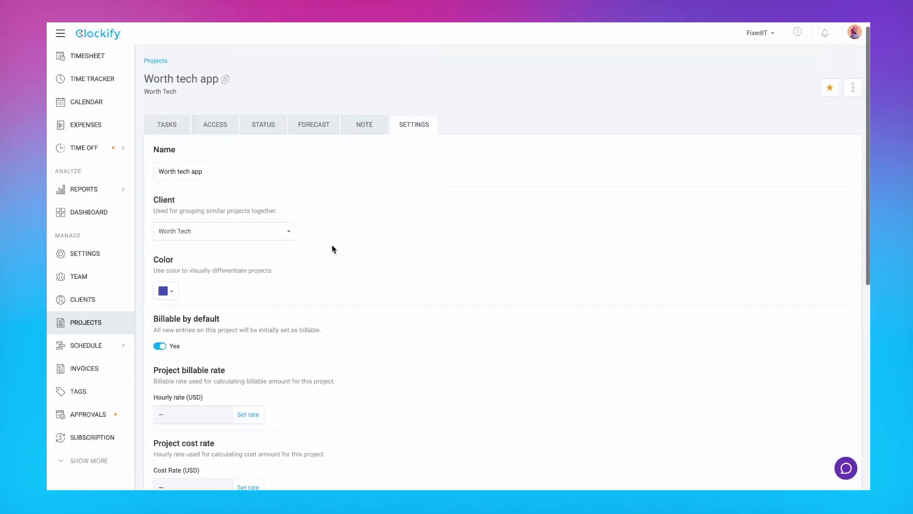
pyautogui.scroll(-5, 332, 248)
pyautogui.scroll(3, 331, 248)
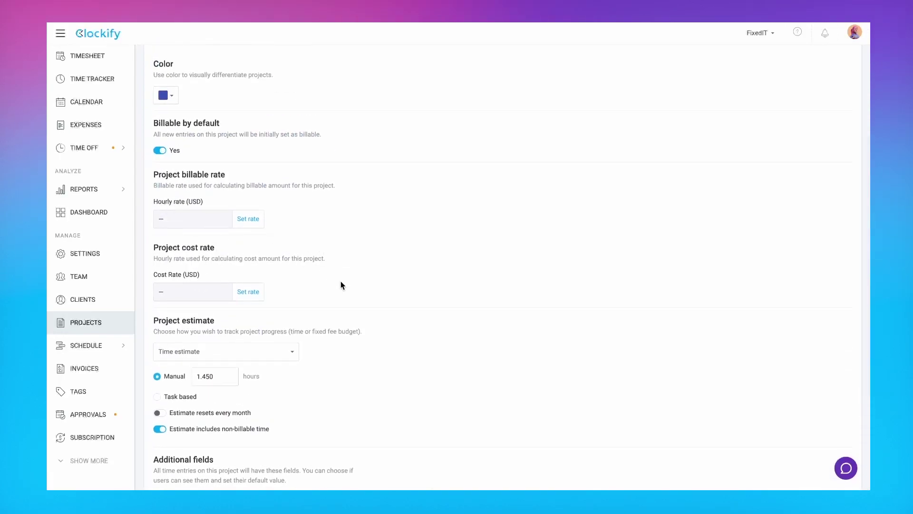
pyautogui.scroll(3, 341, 289)
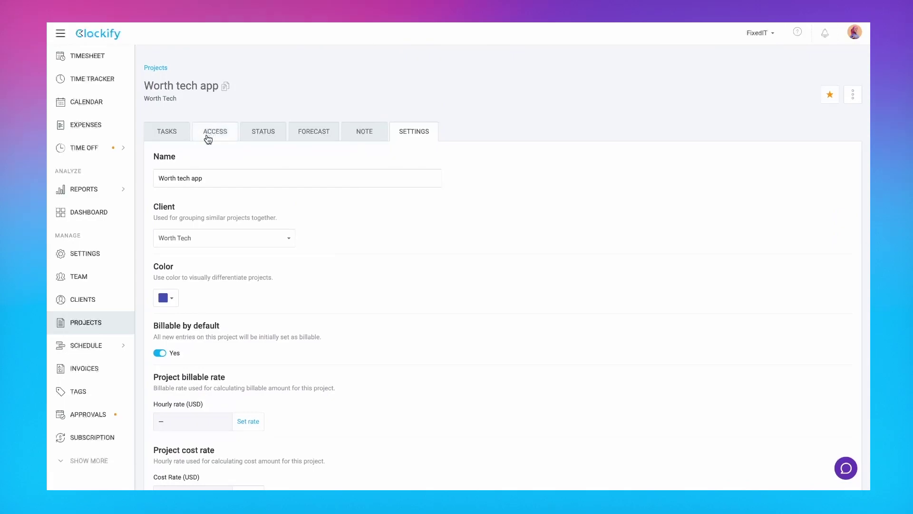
pyautogui.click(177, 137)
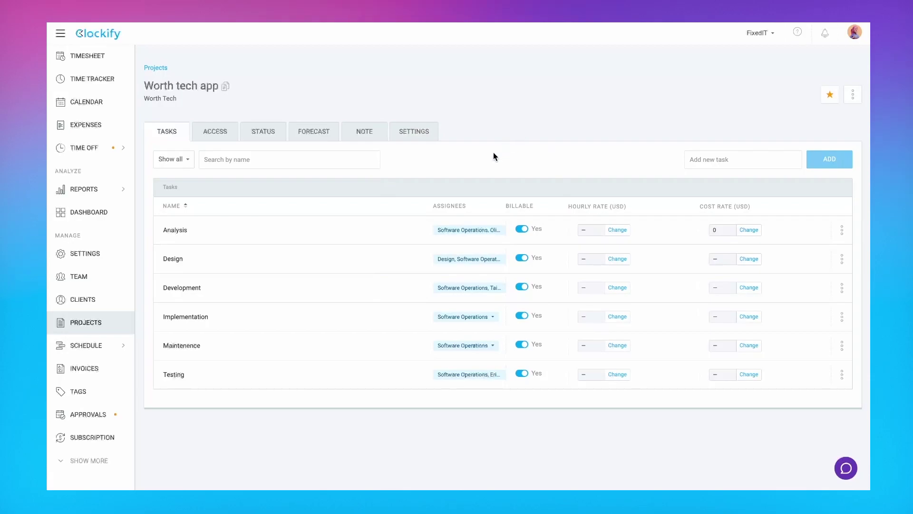
# Step: Save the Project ID custom field in FixedIT workspace settings, then view Team rates
pyautogui.click(761, 36)
pyautogui.click(759, 55)
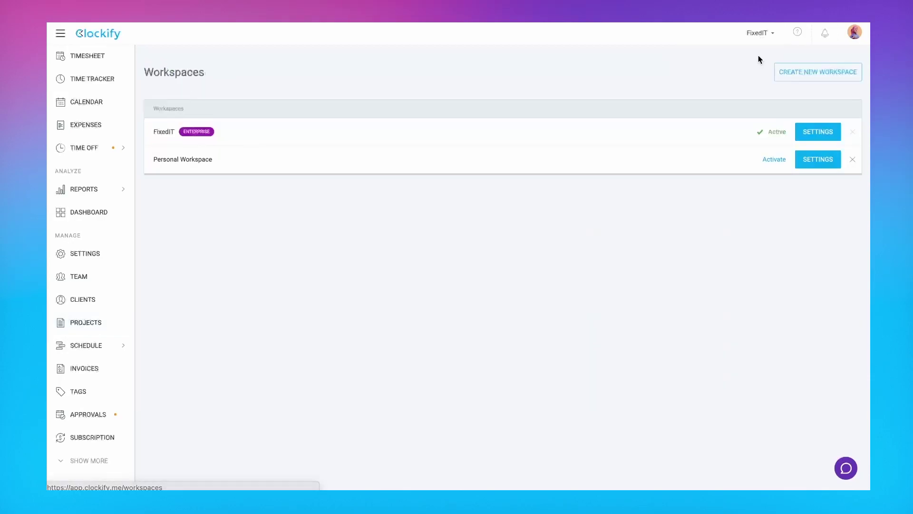
pyautogui.click(811, 129)
pyautogui.click(474, 113)
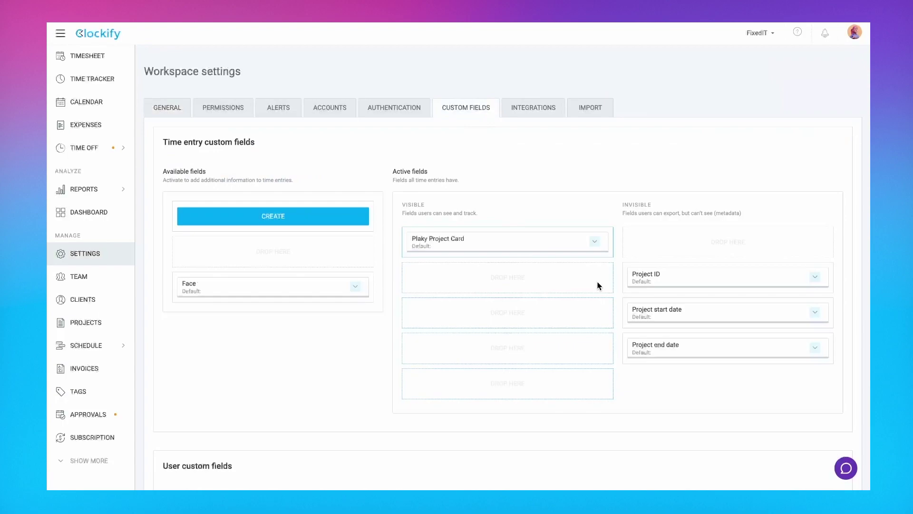
pyautogui.click(813, 279)
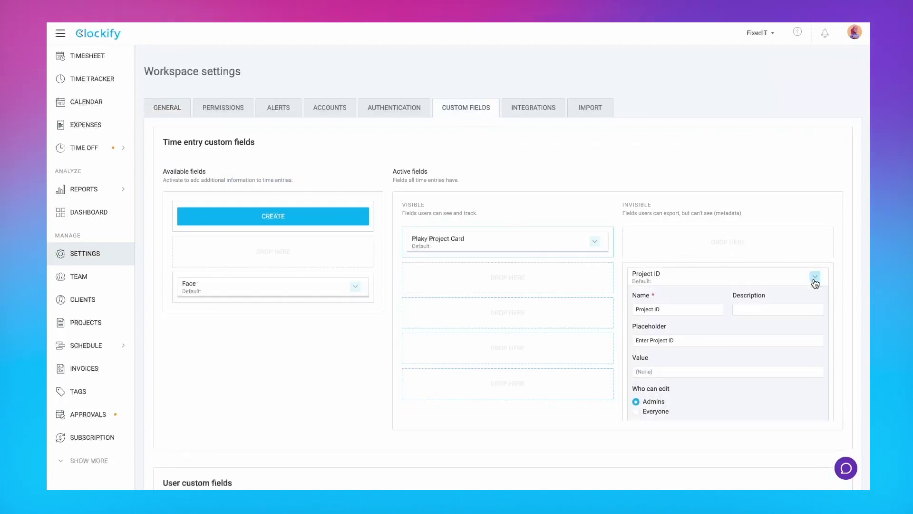
pyautogui.scroll(-2, 706, 262)
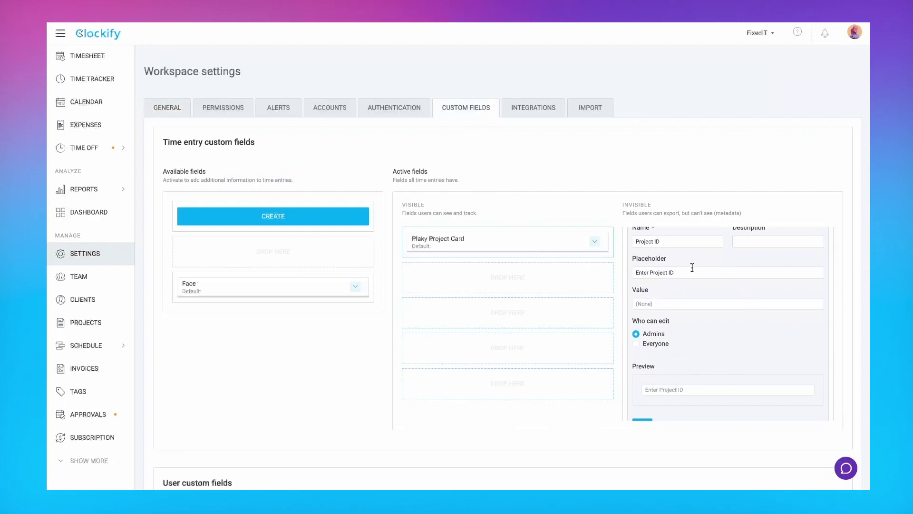
pyautogui.scroll(-2, 684, 270)
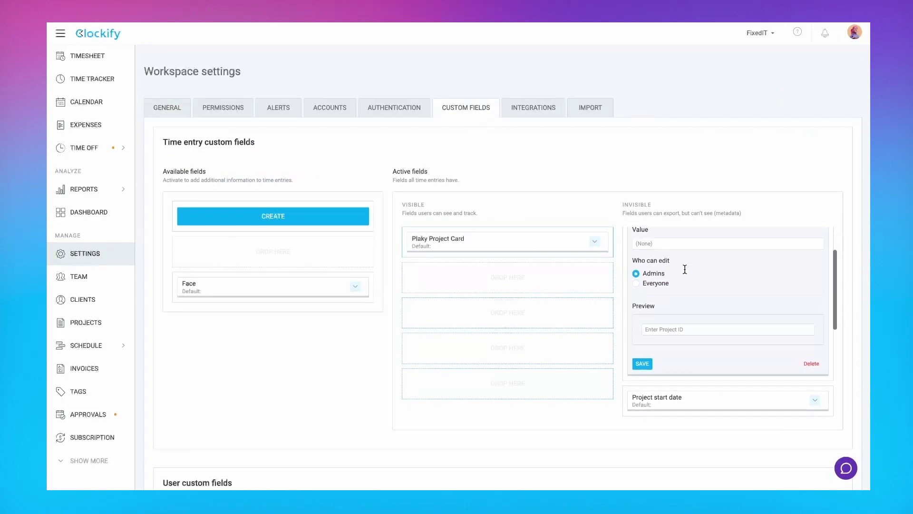
pyautogui.click(641, 365)
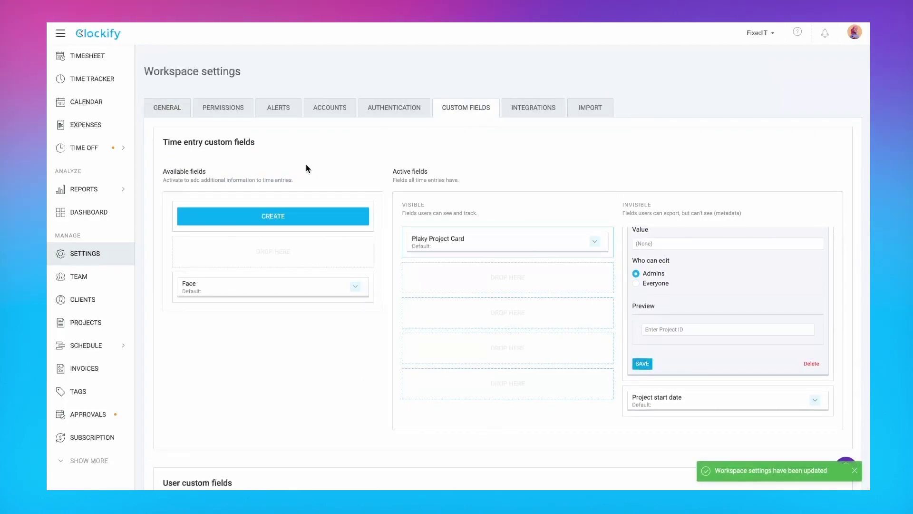
pyautogui.click(98, 279)
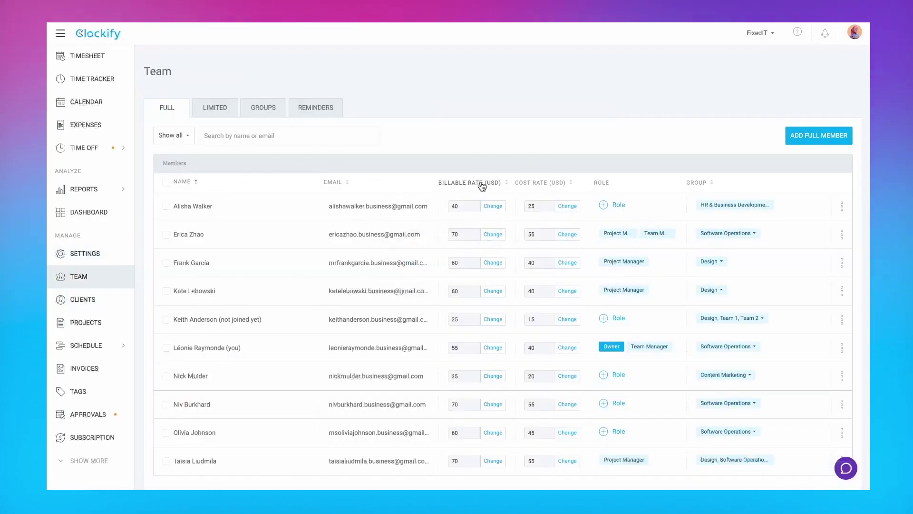
pyautogui.scroll(-1, 481, 181)
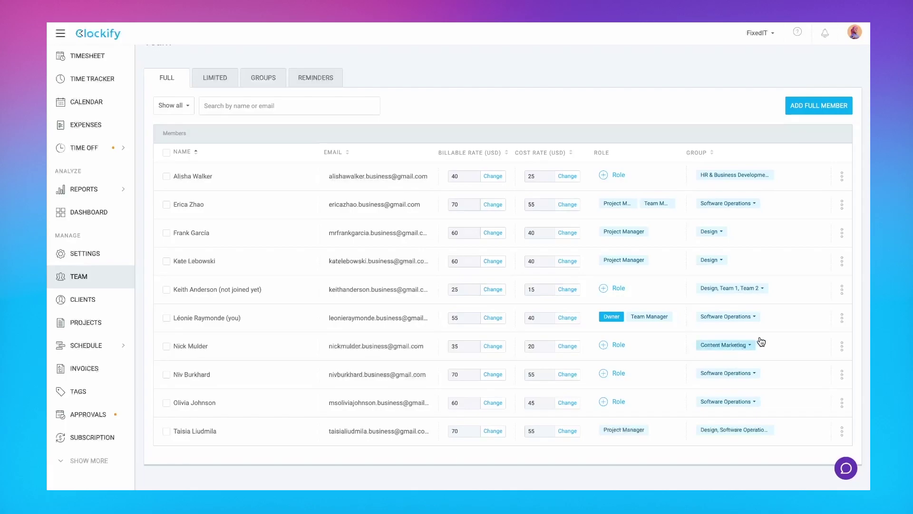
pyautogui.click(613, 290)
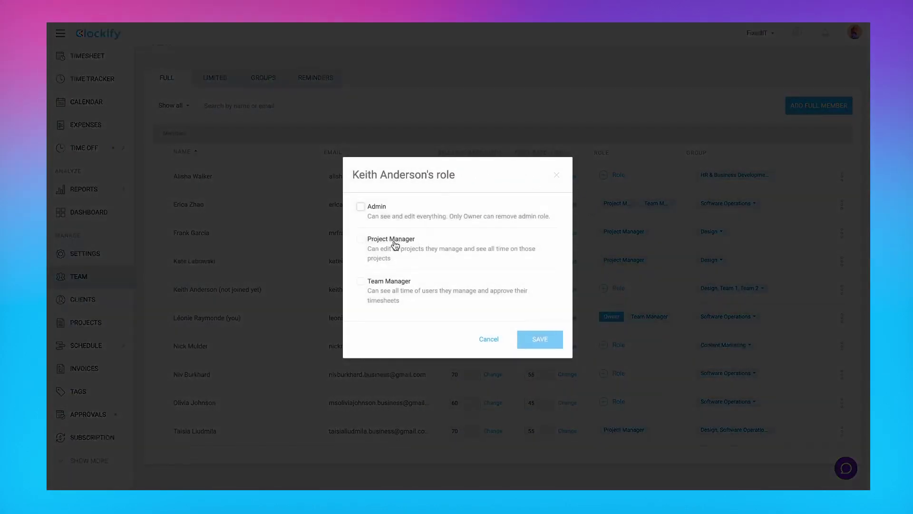
pyautogui.click(395, 244)
pyautogui.click(400, 266)
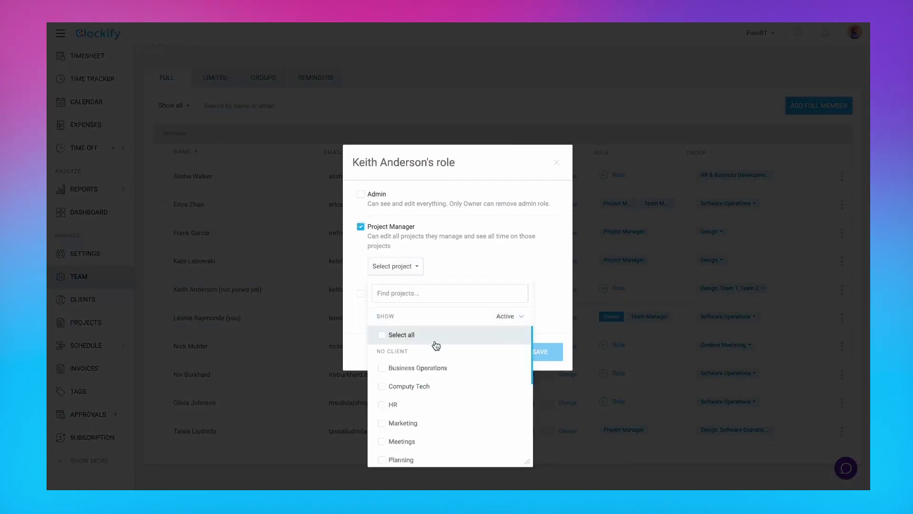
pyautogui.click(438, 387)
pyautogui.click(502, 248)
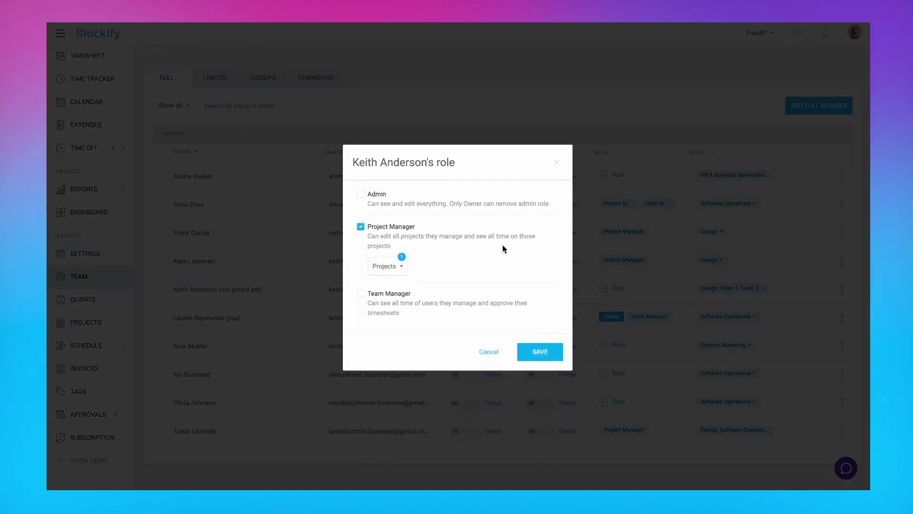
pyautogui.click(483, 353)
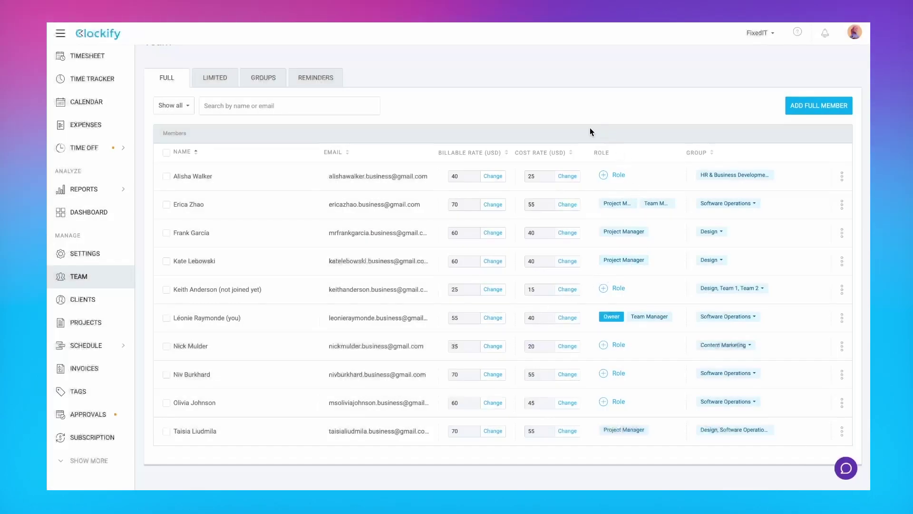
pyautogui.moveTo(107, 276); pyautogui.dragTo(106, 295)
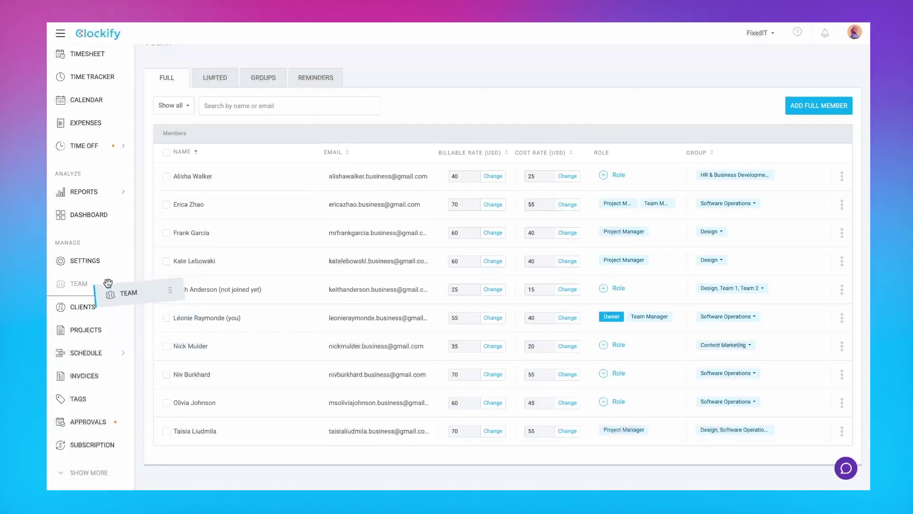
pyautogui.moveTo(106, 295); pyautogui.dragTo(108, 287)
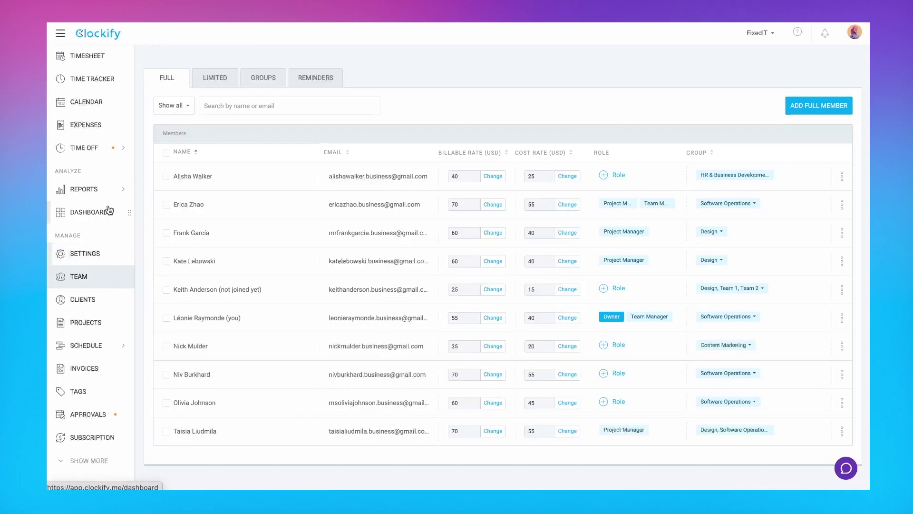
pyautogui.scroll(1, 107, 184)
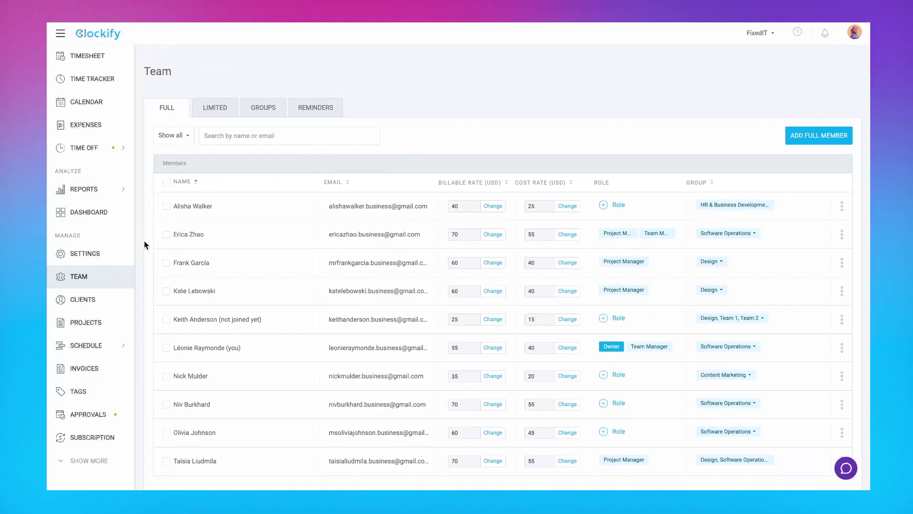
# Step: Time and save a 3-second Computy Tech entry with the timer
pyautogui.click(107, 81)
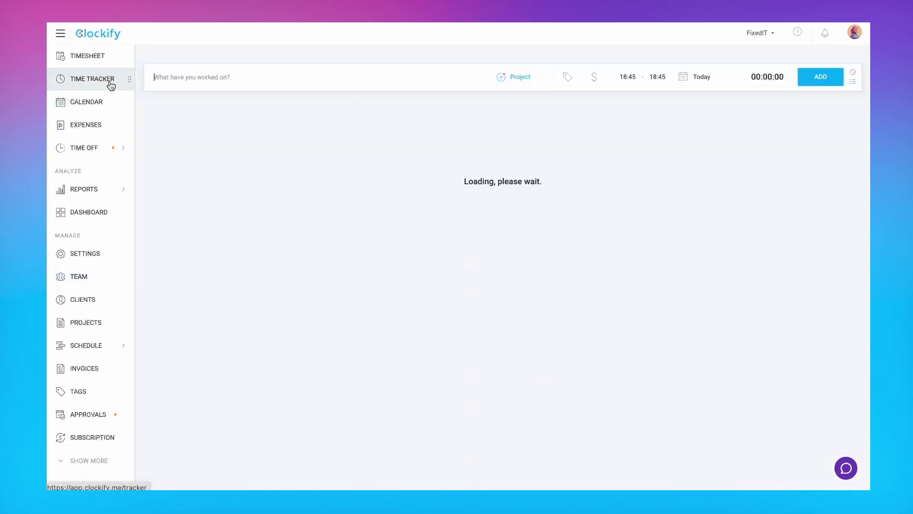
pyautogui.write('ksjdfhksj')
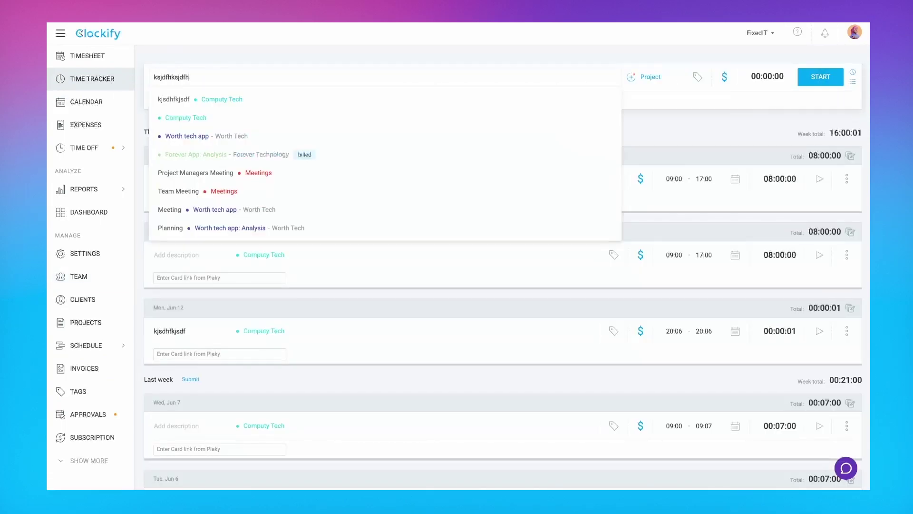
pyautogui.write('dfh')
pyautogui.click(650, 77)
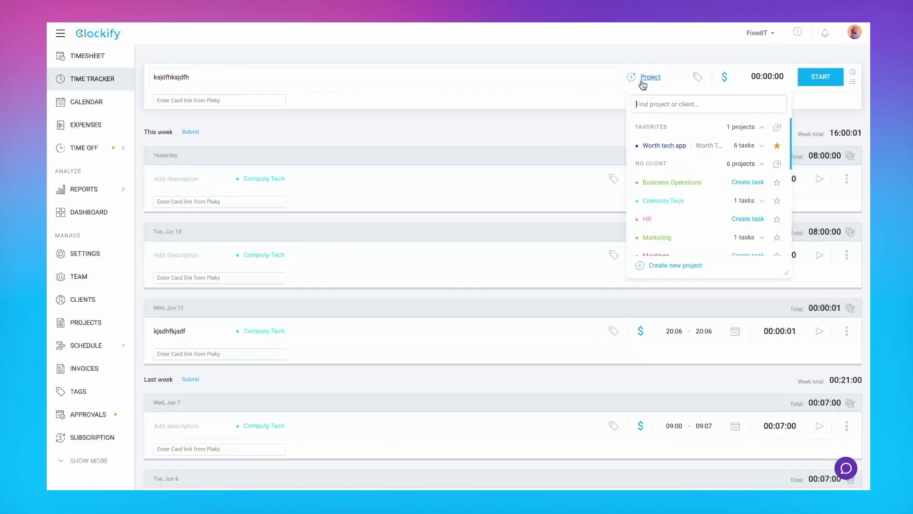
pyautogui.click(663, 200)
pyautogui.click(810, 85)
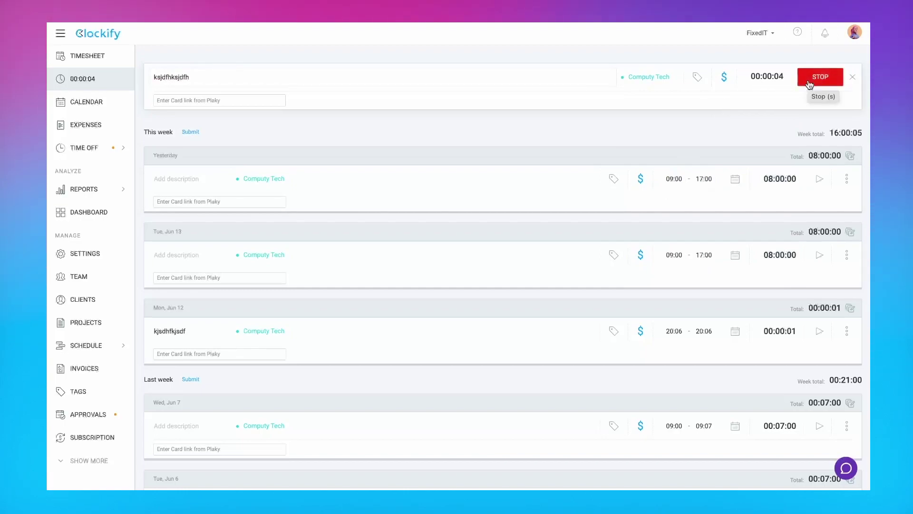
pyautogui.click(810, 84)
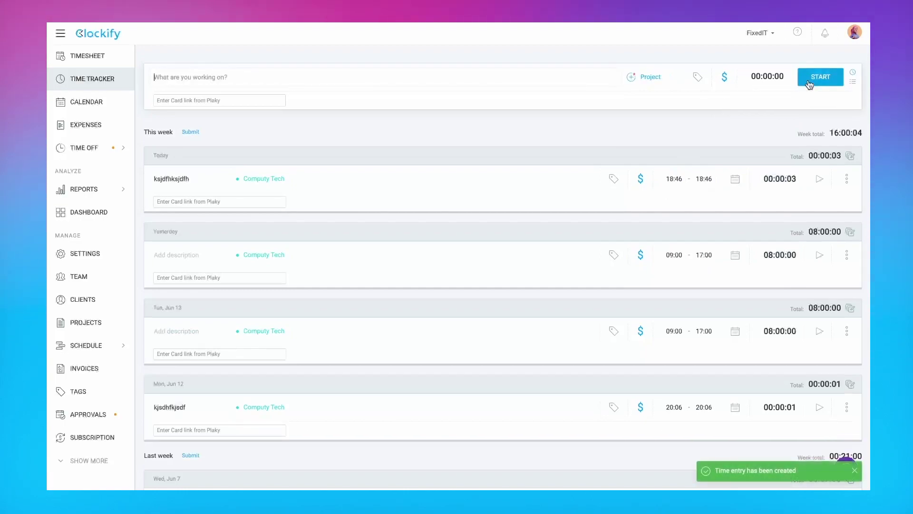
# Step: Switch the tracker to manual mode and glance at the browser extension's entries
pyautogui.click(854, 83)
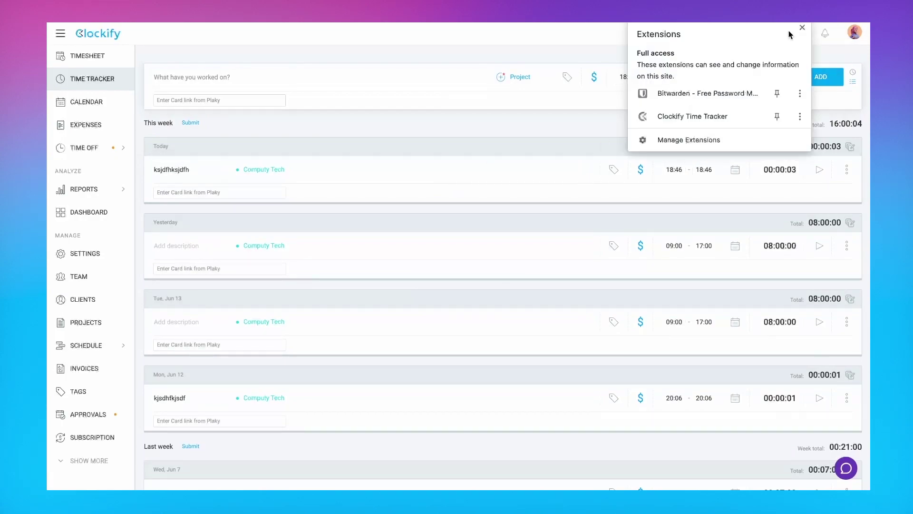
pyautogui.click(719, 114)
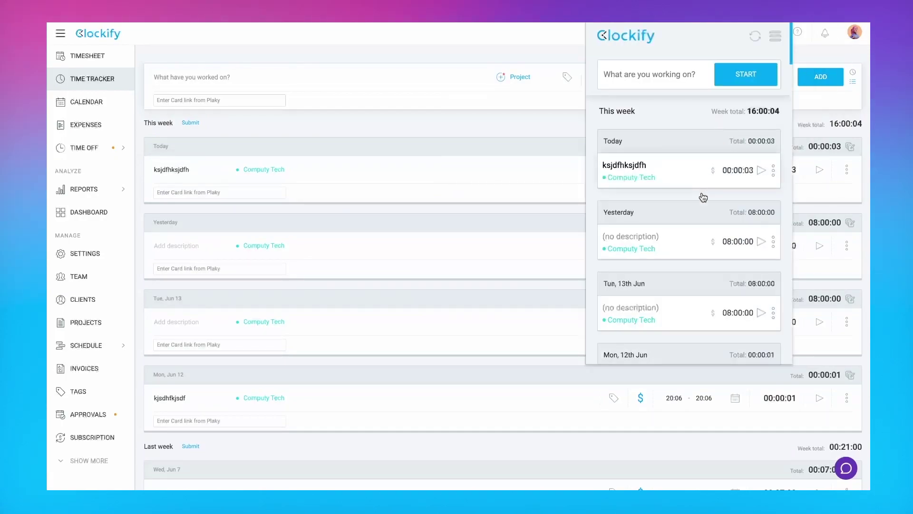
pyautogui.scroll(-4, 681, 291)
pyautogui.scroll(-3, 681, 290)
pyautogui.scroll(-1, 681, 291)
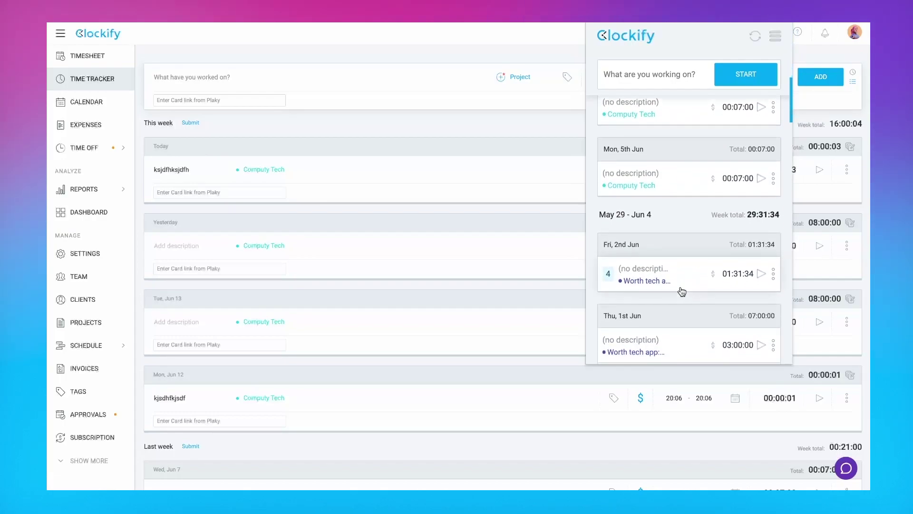
pyautogui.click(499, 138)
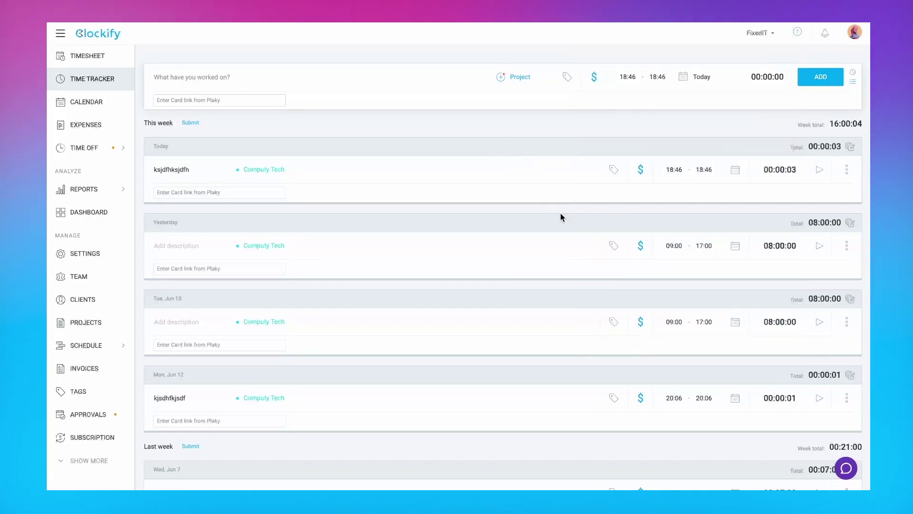
pyautogui.click(106, 56)
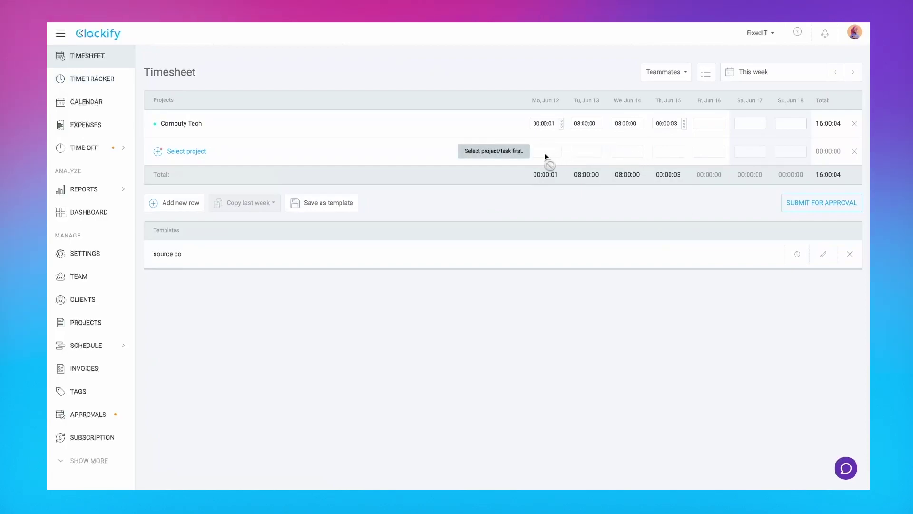
pyautogui.click(198, 155)
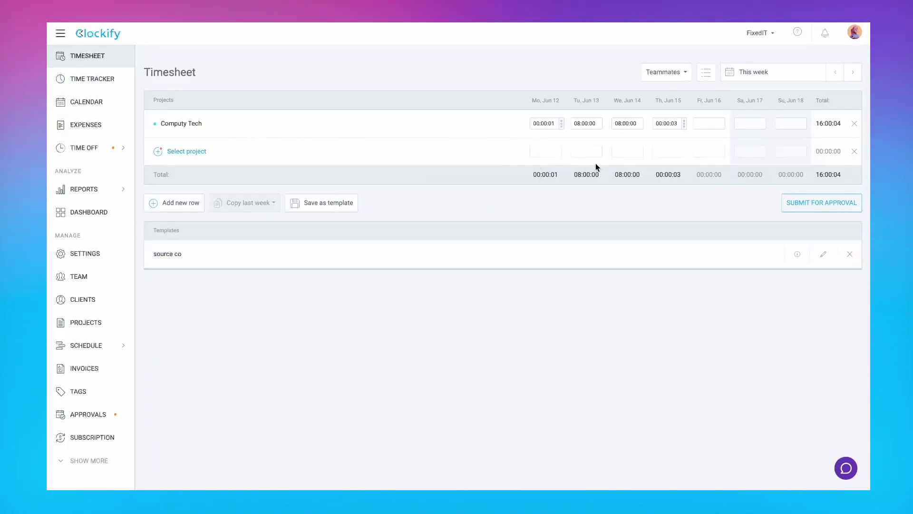
# Step: View Worth tech app's status: 1.286,03 of 1.450 hours tracked, 86.113,94 USD
pyautogui.click(90, 326)
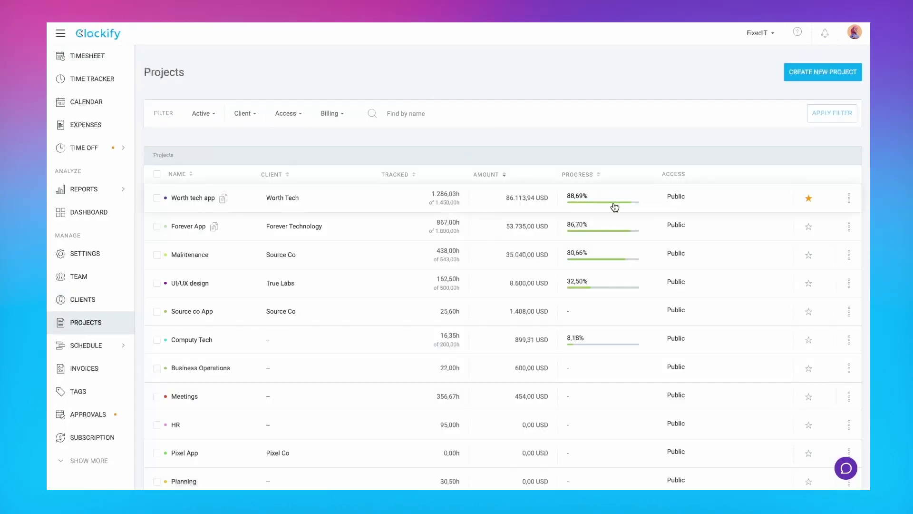
pyautogui.click(612, 207)
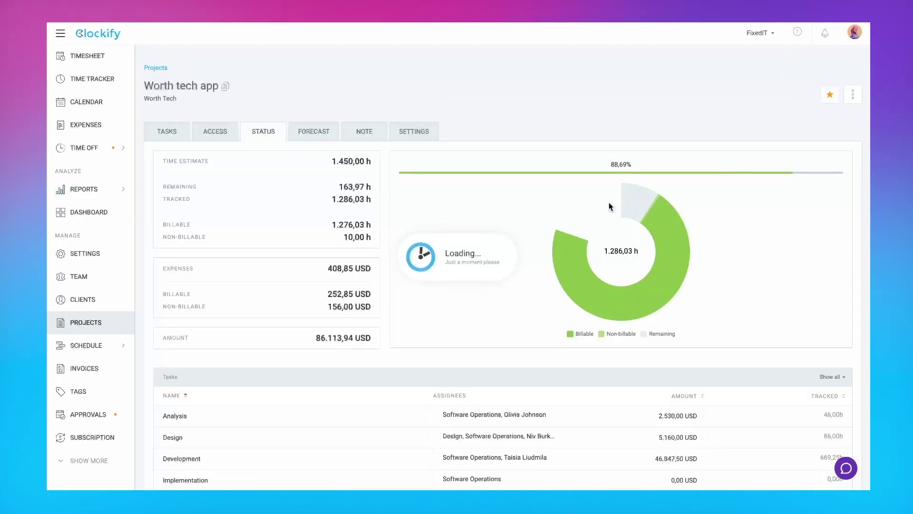
pyautogui.scroll(-2, 700, 331)
pyautogui.scroll(-2, 700, 330)
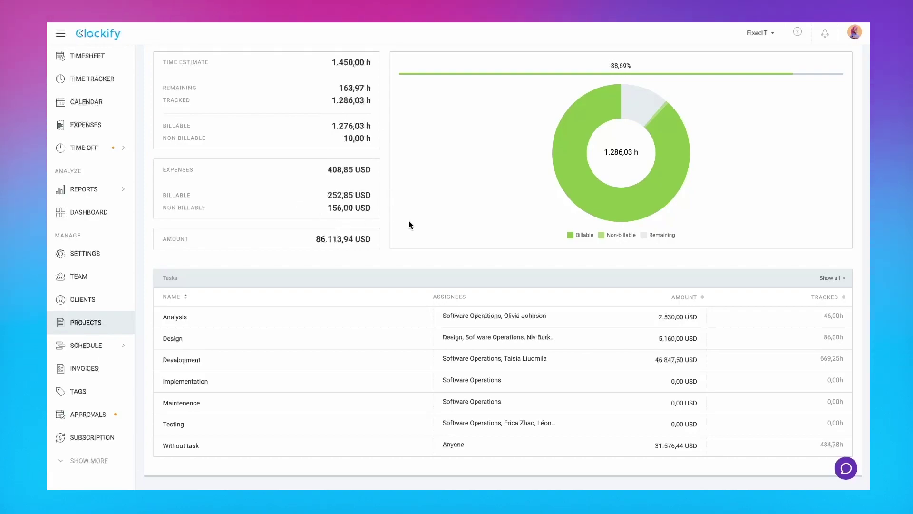
pyautogui.scroll(1, 307, 256)
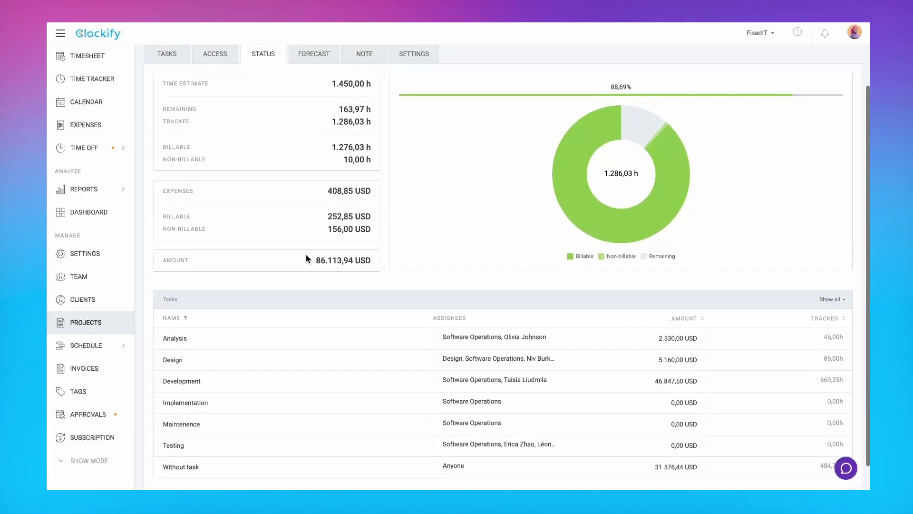
pyautogui.scroll(-1, 306, 254)
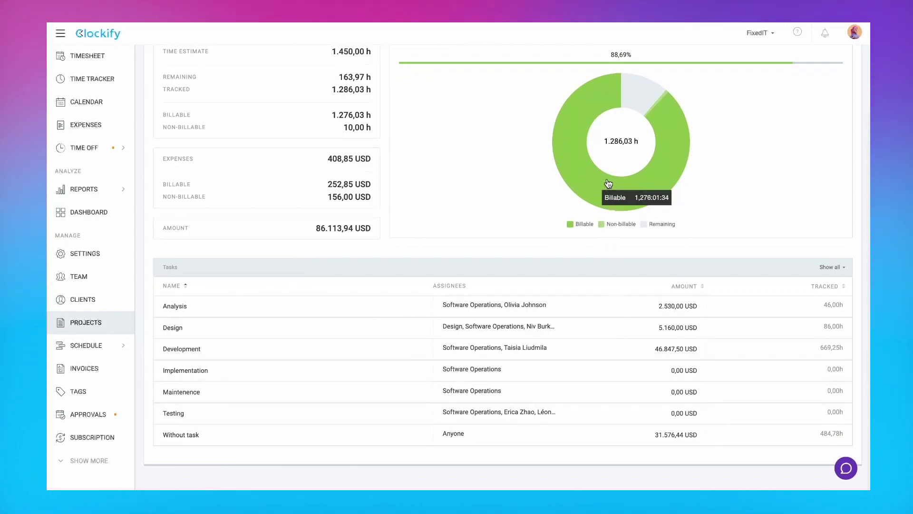
pyautogui.scroll(1, 581, 169)
pyautogui.scroll(1, 582, 169)
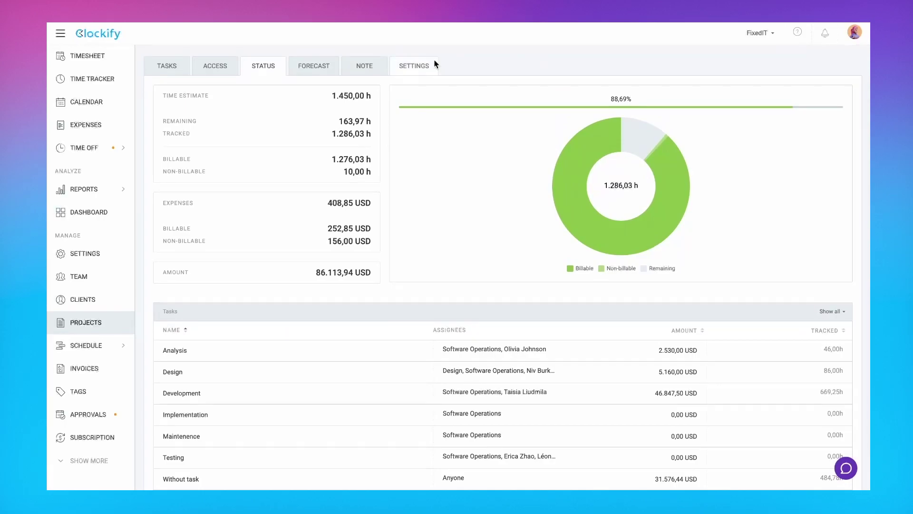
# Step: Switch Worth tech app's estimate to Project budget, then back to Time estimate
pyautogui.click(414, 65)
pyautogui.scroll(-5, 311, 347)
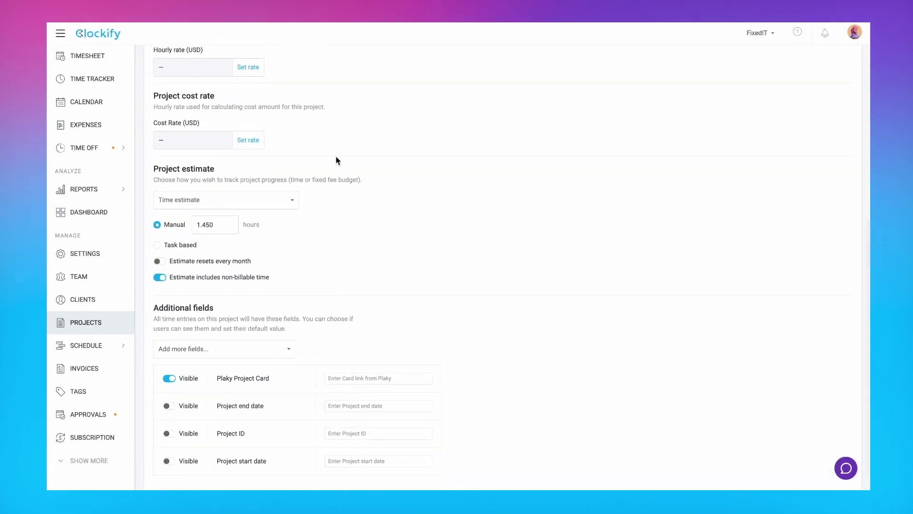
pyautogui.click(291, 200)
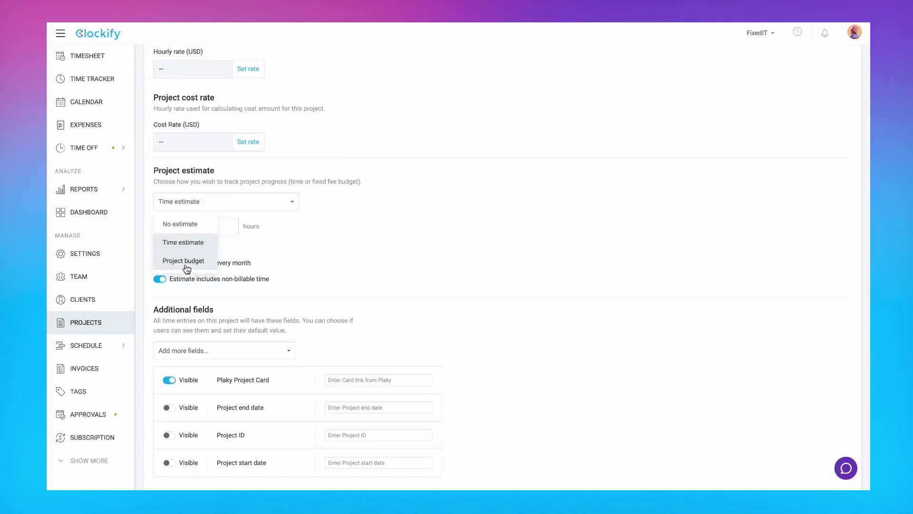
pyautogui.click(186, 262)
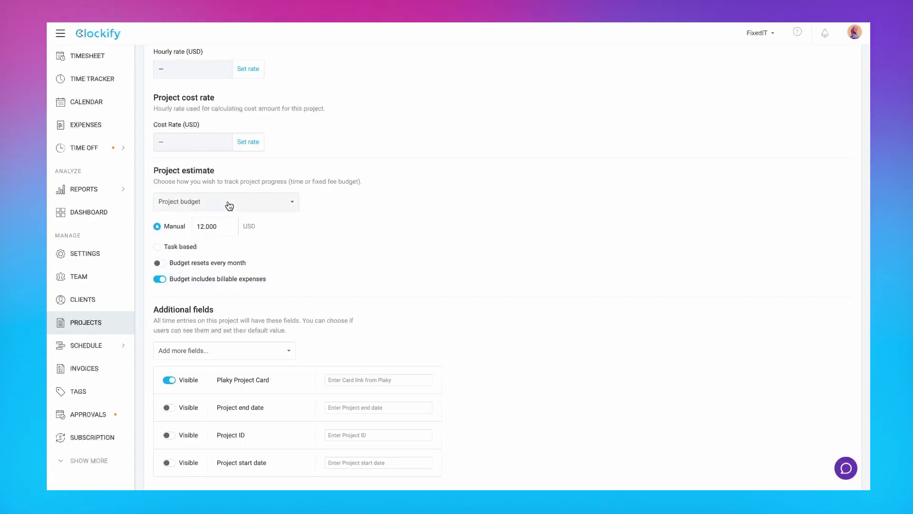
pyautogui.click(289, 208)
pyautogui.click(199, 244)
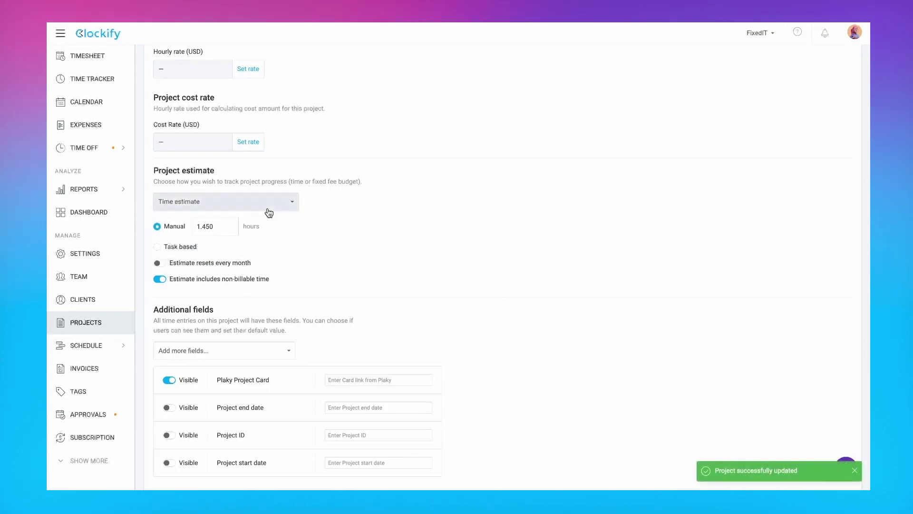
pyautogui.scroll(-1, 308, 244)
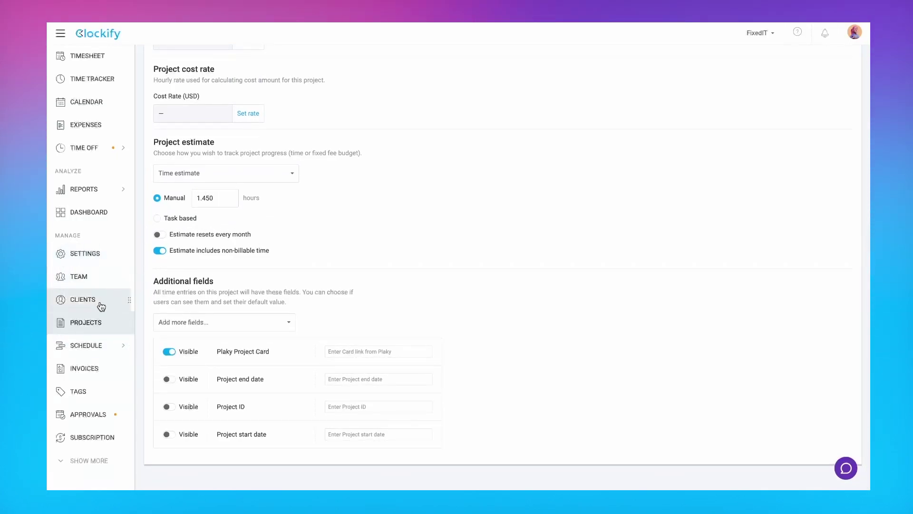
pyautogui.scroll(5, 264, 42)
# Step: View Worth tech app's forecast, which exceeds its estimate by 406.03 hours
pyautogui.click(304, 139)
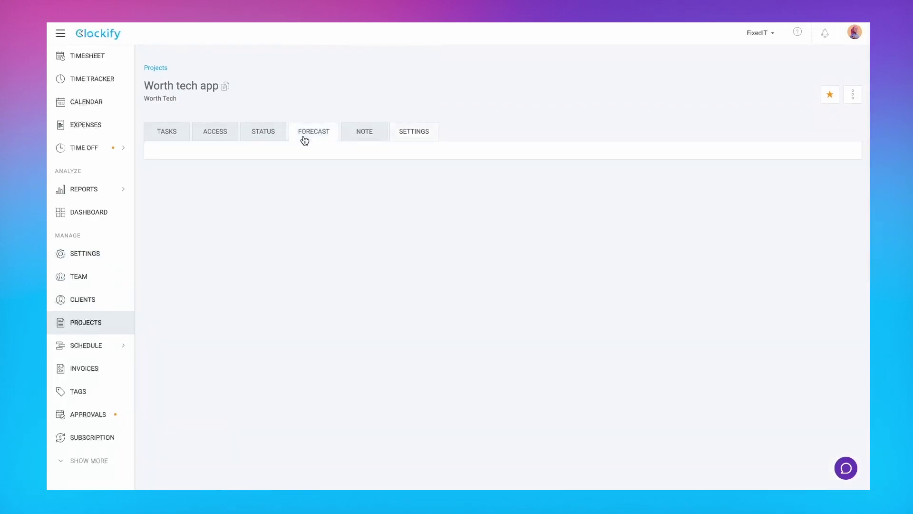
pyautogui.scroll(-1, 516, 340)
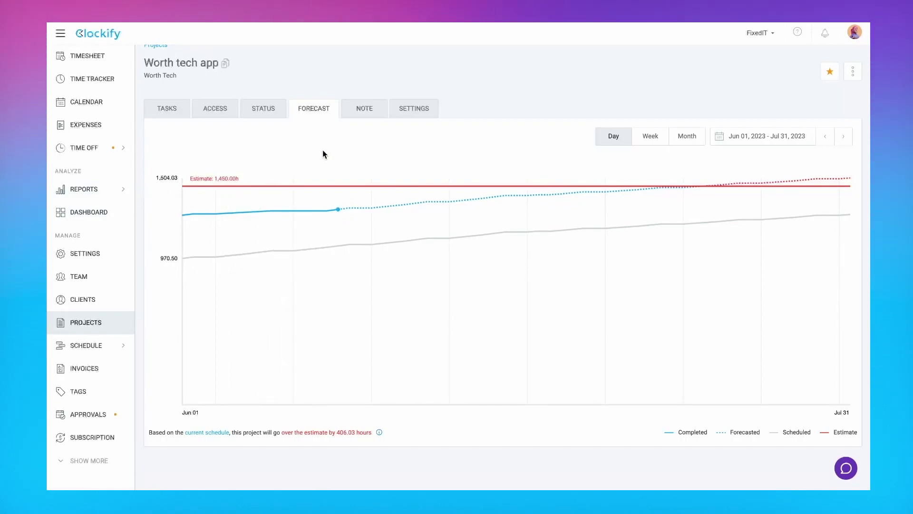
pyautogui.click(771, 34)
# Step: Review FixedIT's 90% task estimate alert, then the Team reminder for under 8 weekly hours
pyautogui.click(753, 55)
pyautogui.click(806, 131)
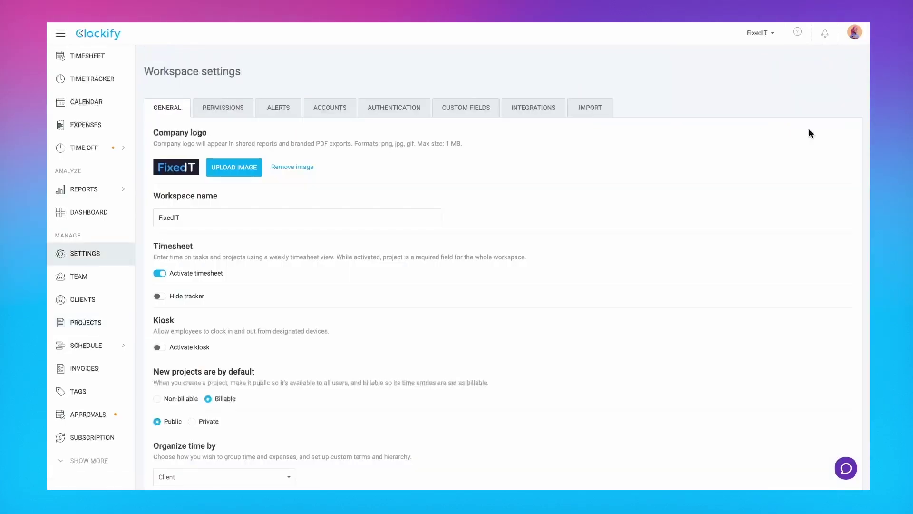
pyautogui.click(284, 108)
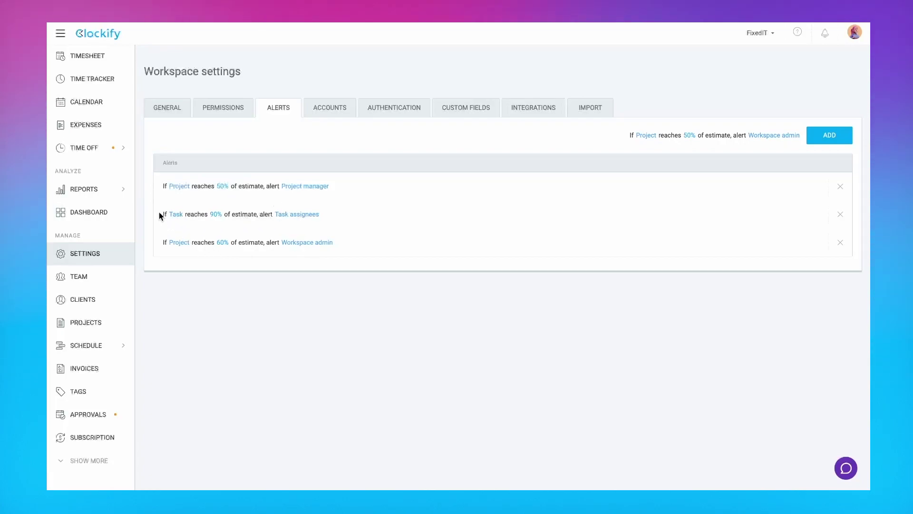
pyautogui.moveTo(159, 212); pyautogui.dragTo(319, 221)
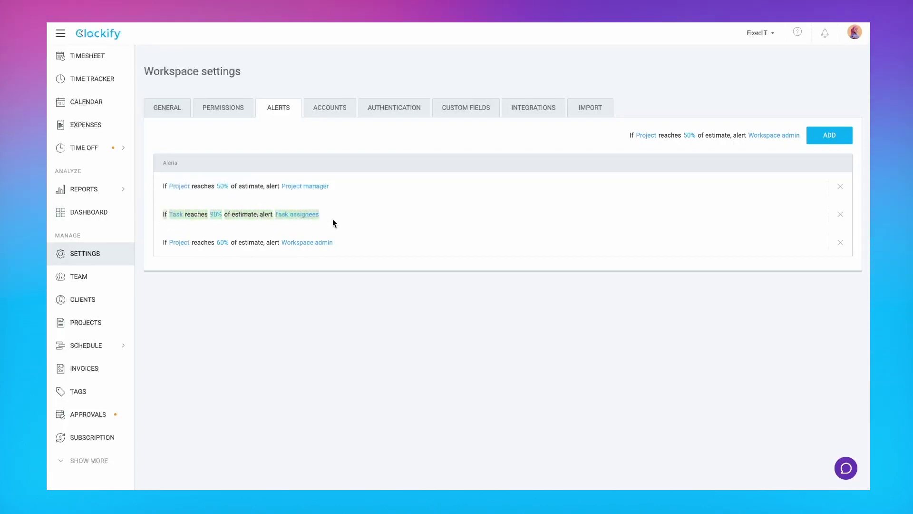
pyautogui.click(415, 192)
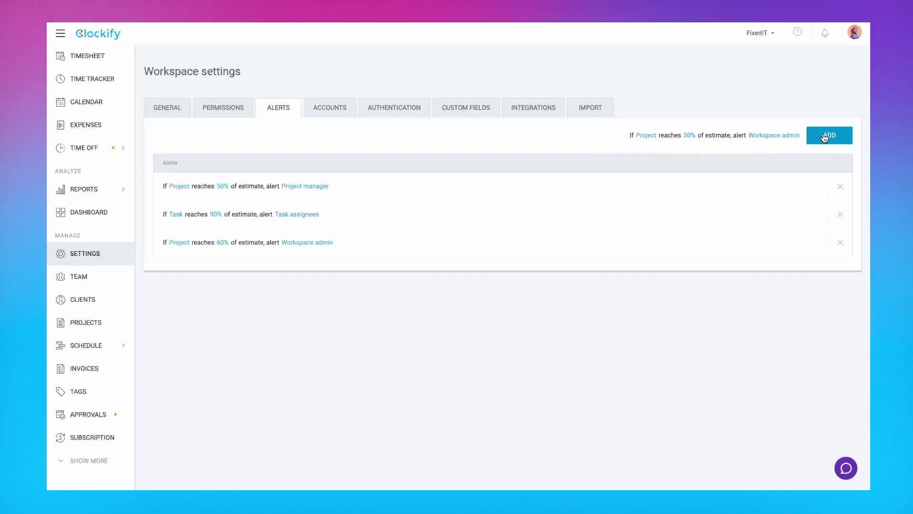
pyautogui.click(80, 280)
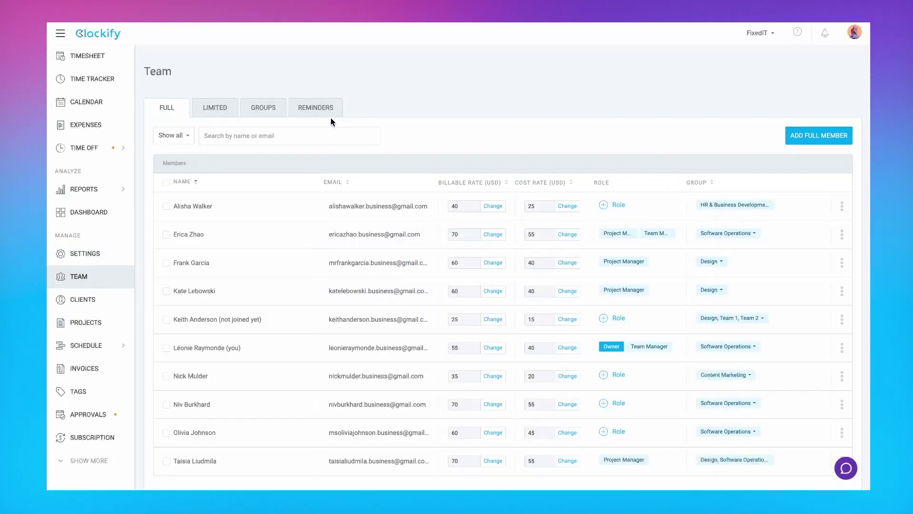
pyautogui.click(312, 111)
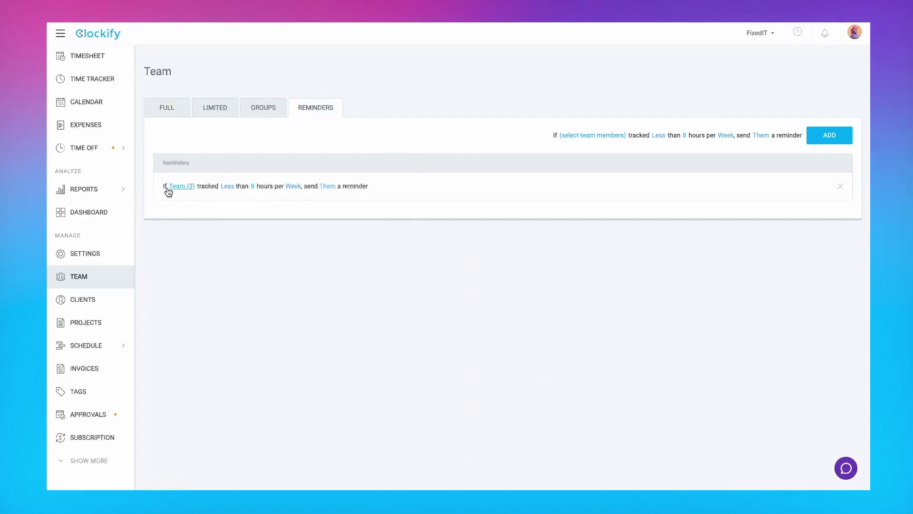
# Step: Open the Worth tech app project from Projects and show the Analysis task's actions
pyautogui.click(98, 326)
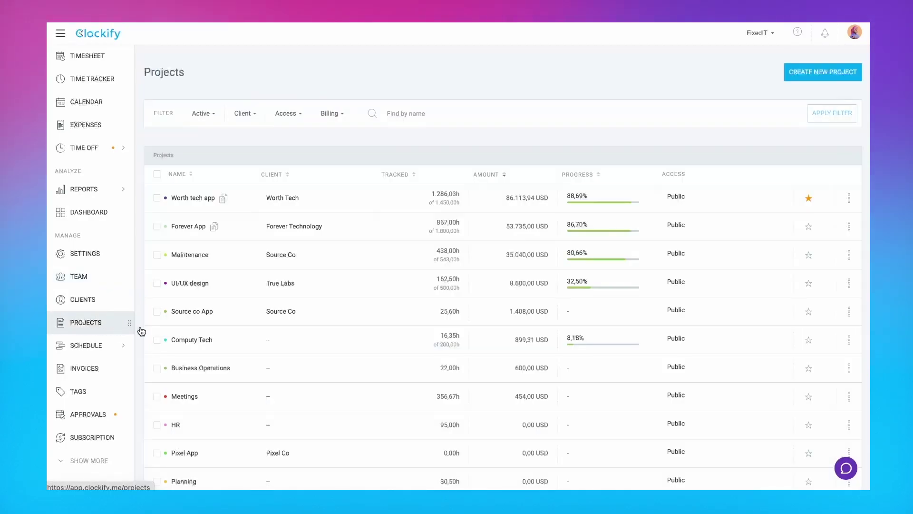
pyautogui.click(850, 198)
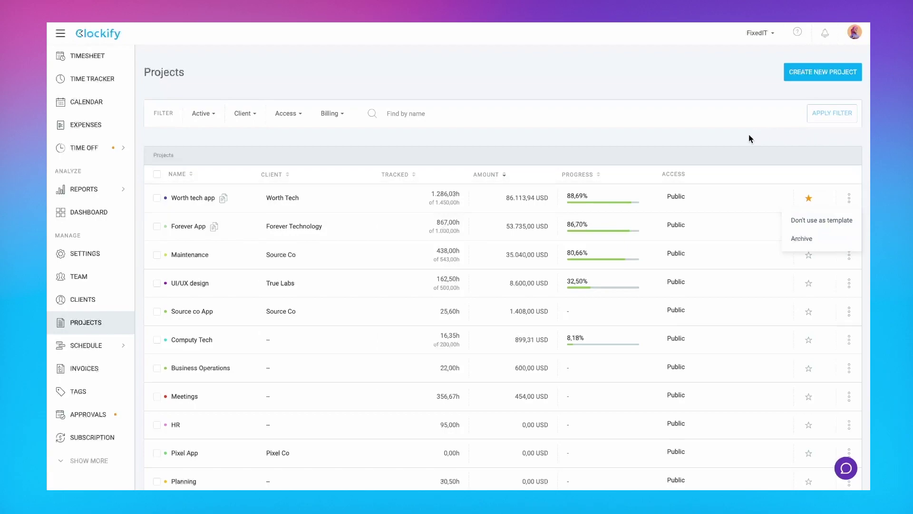
pyautogui.click(729, 143)
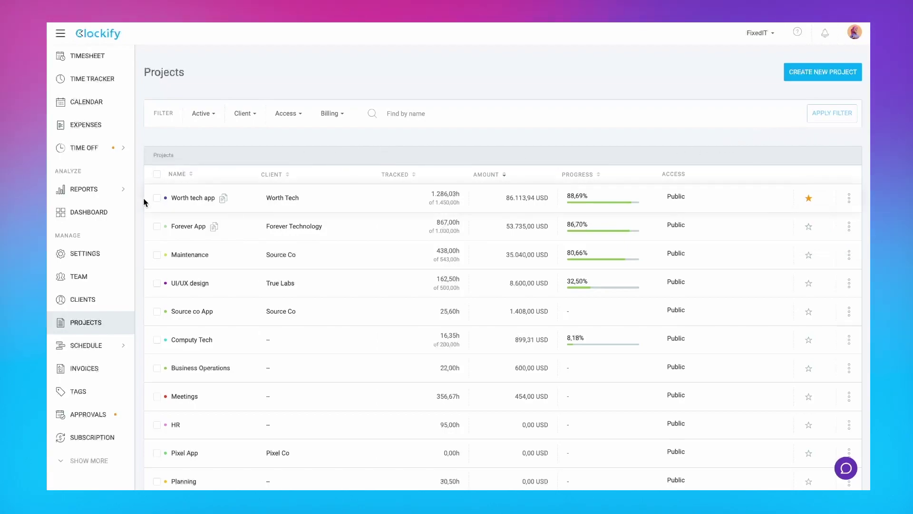
pyautogui.click(202, 198)
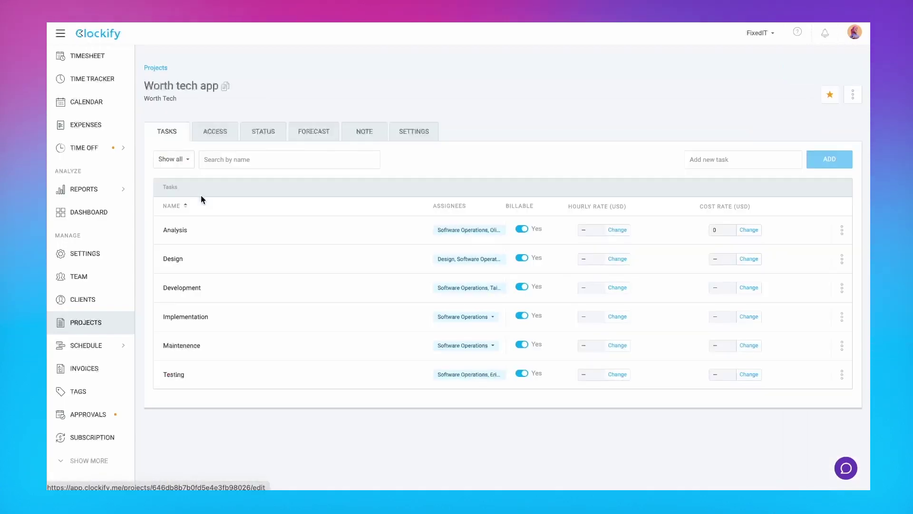
pyautogui.click(843, 232)
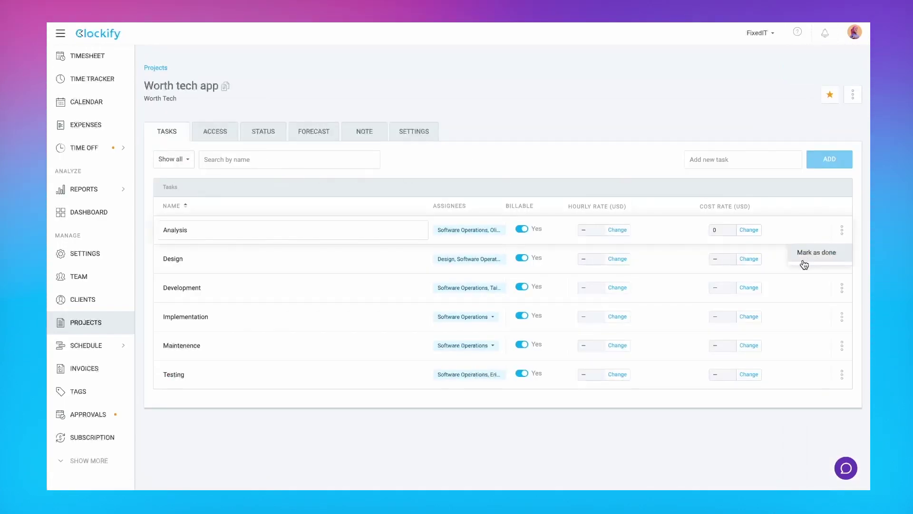
# Step: Open the summary time report and make Month the top grouping level
pyautogui.click(83, 189)
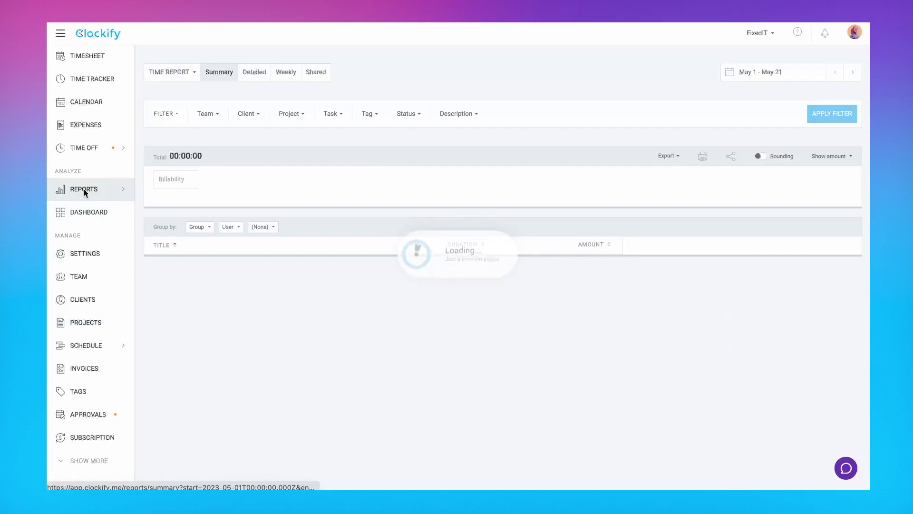
pyautogui.scroll(-2, 401, 314)
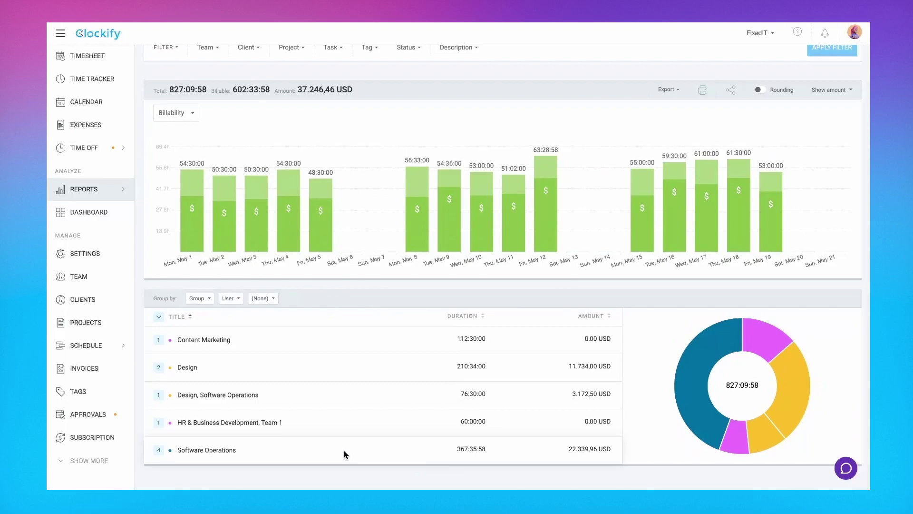
pyautogui.click(201, 299)
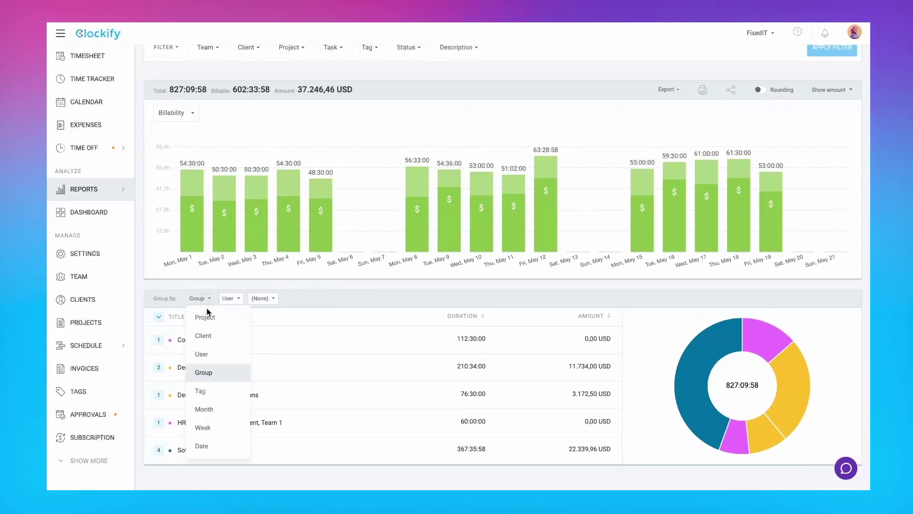
pyautogui.click(207, 317)
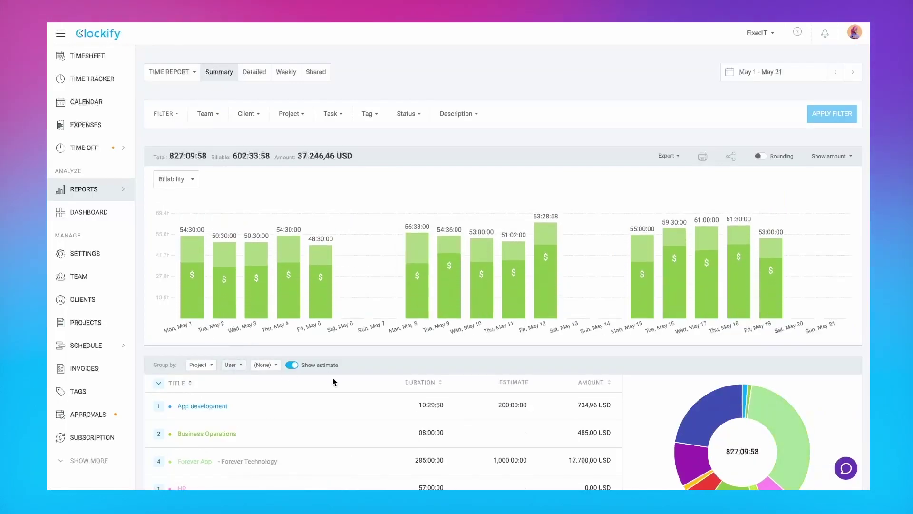
pyautogui.scroll(-2, 333, 378)
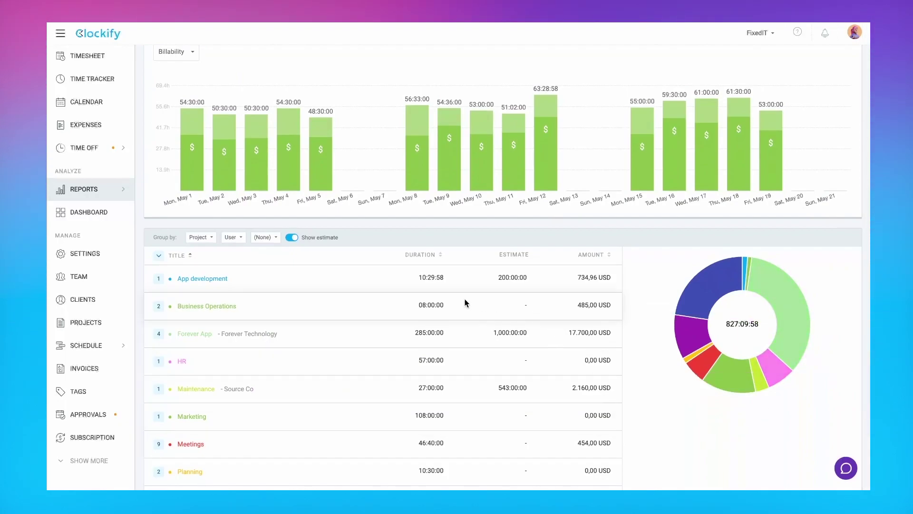
pyautogui.click(204, 242)
pyautogui.click(218, 349)
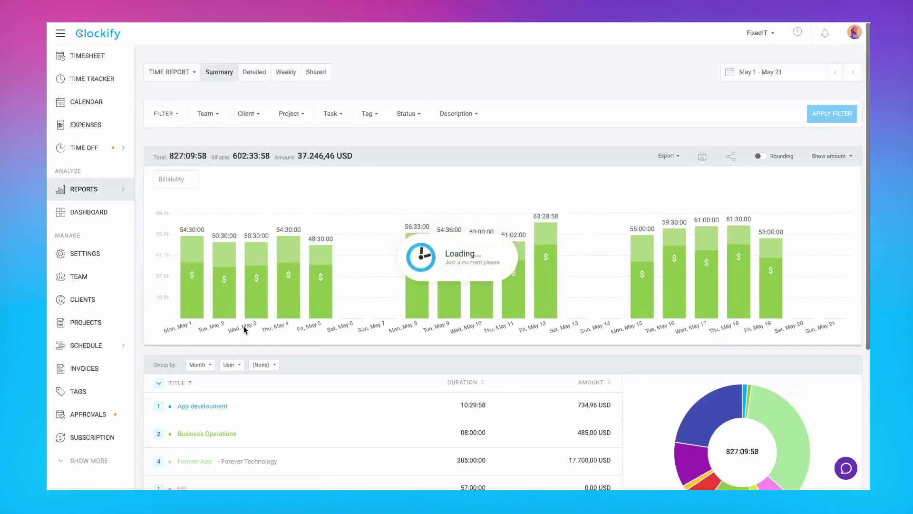
# Step: Group next by Project and then Task, with the estimate column hidden and reshown
pyautogui.click(230, 364)
pyautogui.click(255, 197)
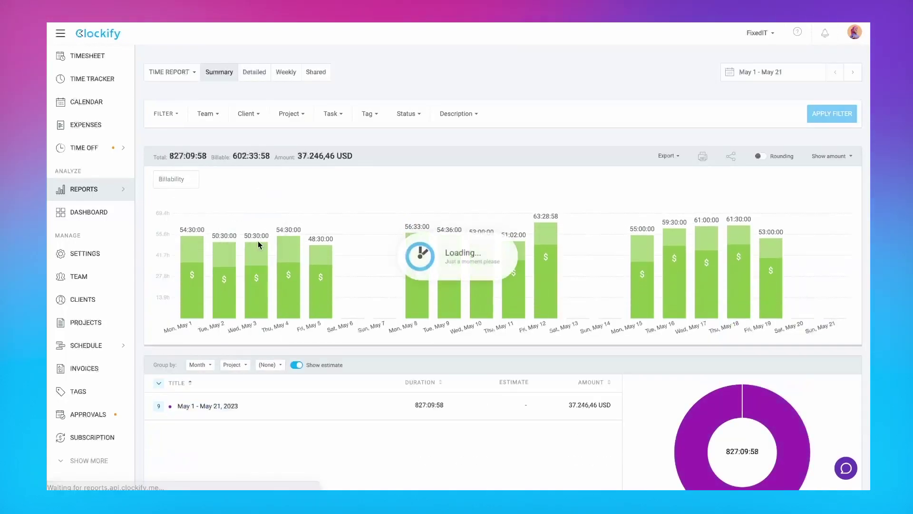
pyautogui.click(270, 365)
pyautogui.click(286, 237)
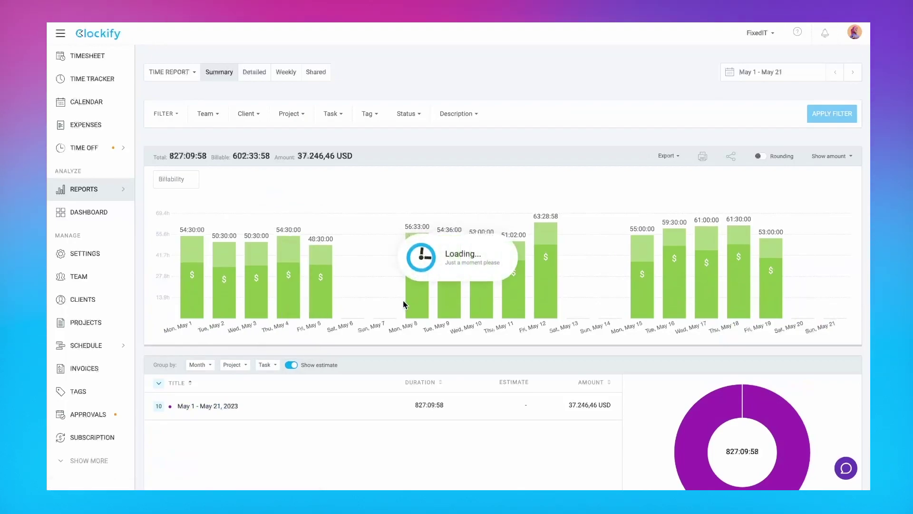
pyautogui.click(347, 369)
pyautogui.scroll(-1, 346, 368)
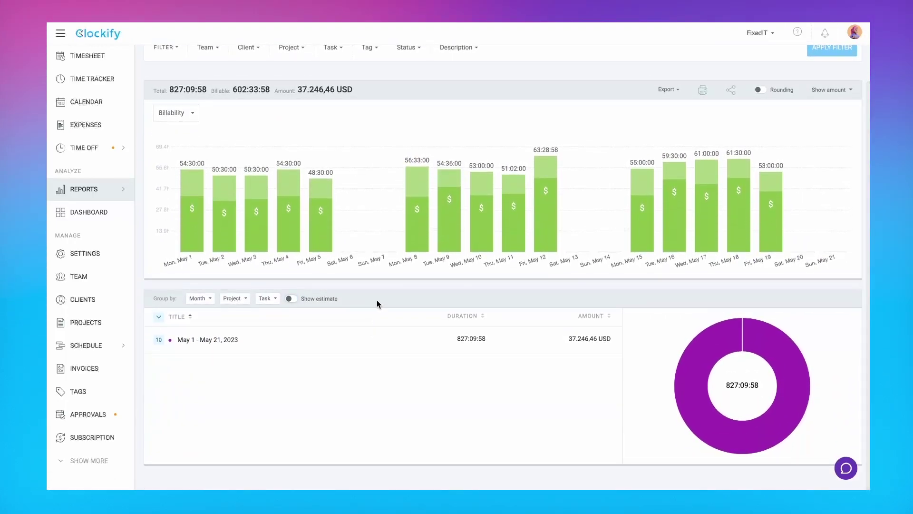
pyautogui.click(290, 300)
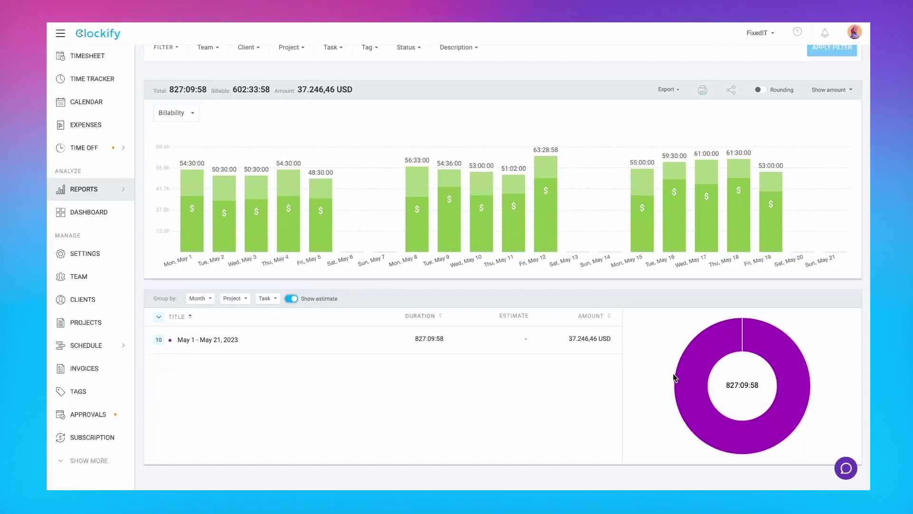
# Step: Remove the Task grouping level and keep the May 1 – May 21 date range
pyautogui.click(266, 299)
pyautogui.click(270, 317)
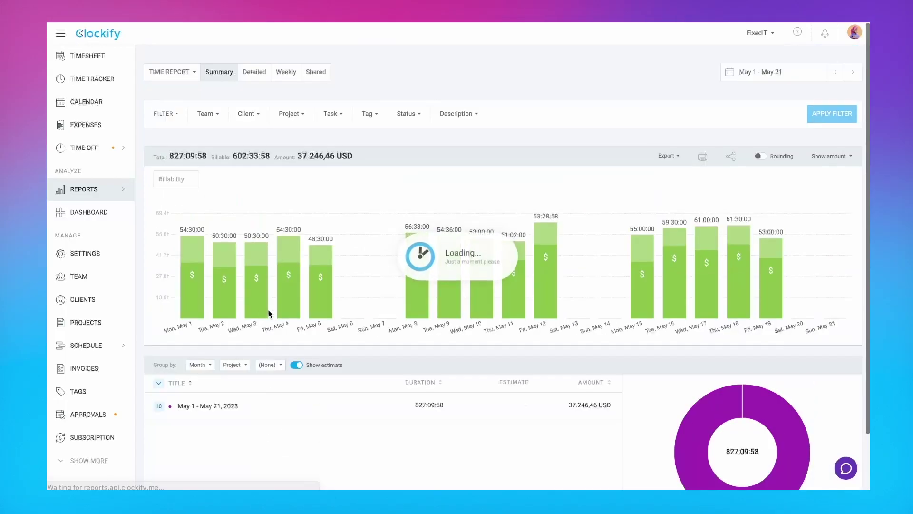
pyautogui.click(765, 74)
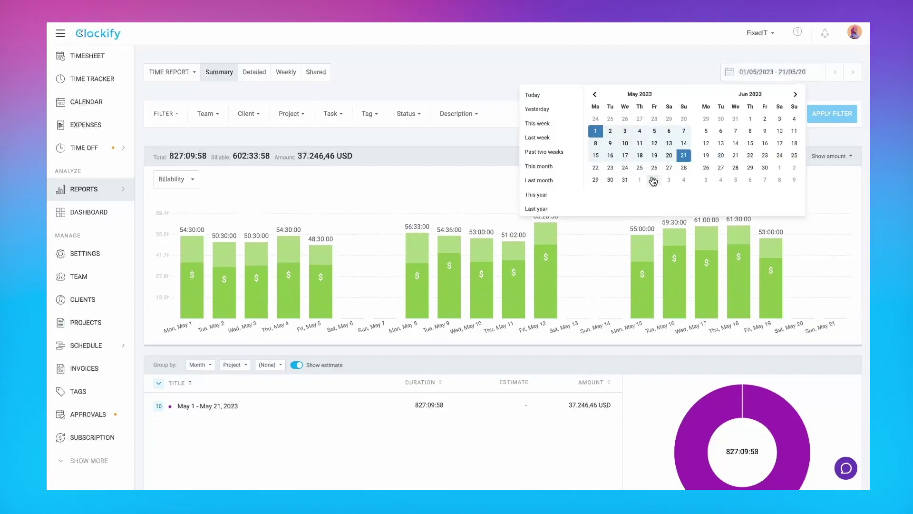
pyautogui.click(681, 71)
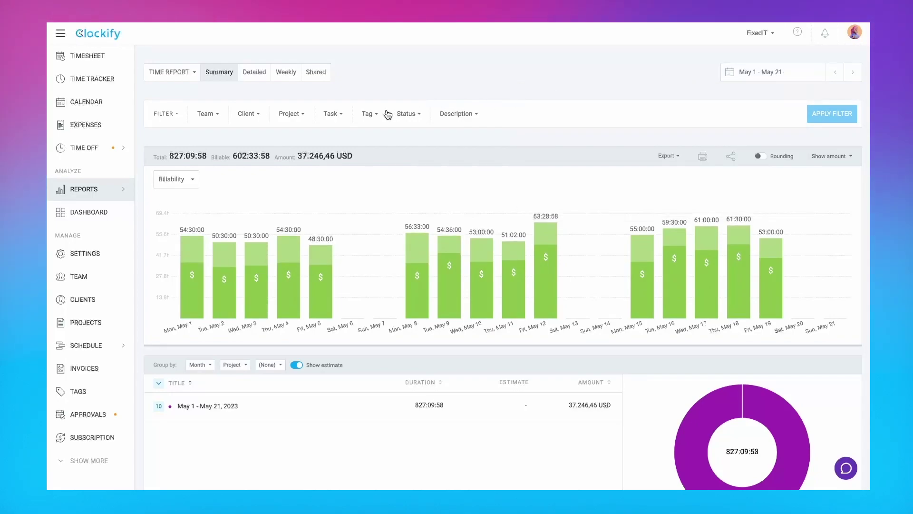
# Step: Browse the Task, Project and Client filters without changing them
pyautogui.click(332, 115)
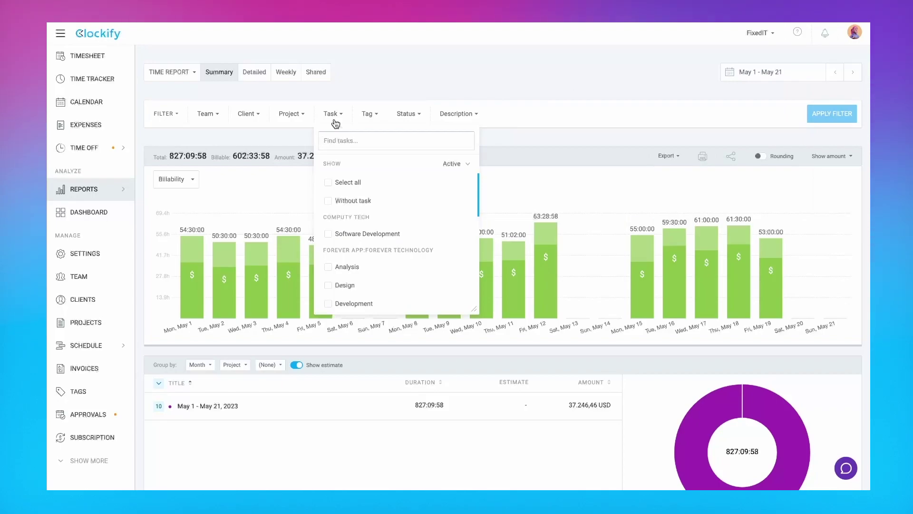
pyautogui.click(286, 122)
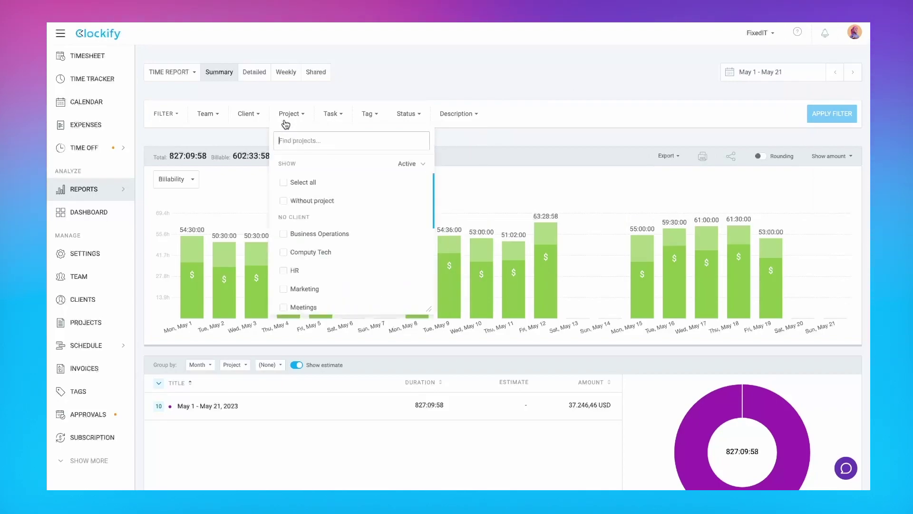
pyautogui.click(250, 120)
pyautogui.click(441, 61)
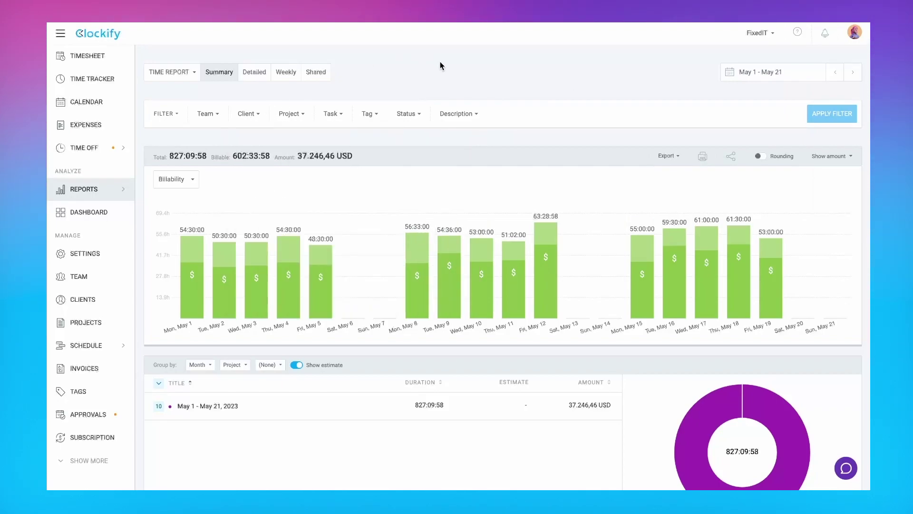
# Step: Cancel sharing the report and group it by Project, then Description
pyautogui.click(732, 157)
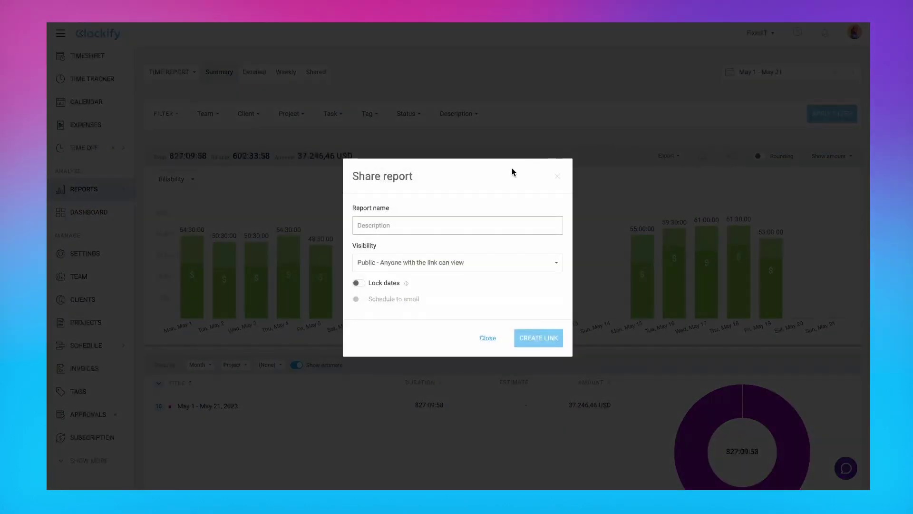
pyautogui.write('hi')
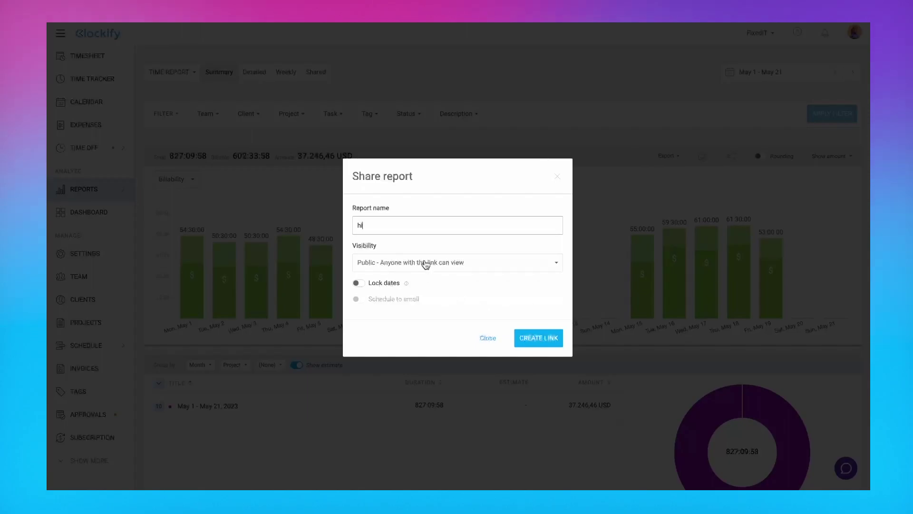
pyautogui.click(488, 339)
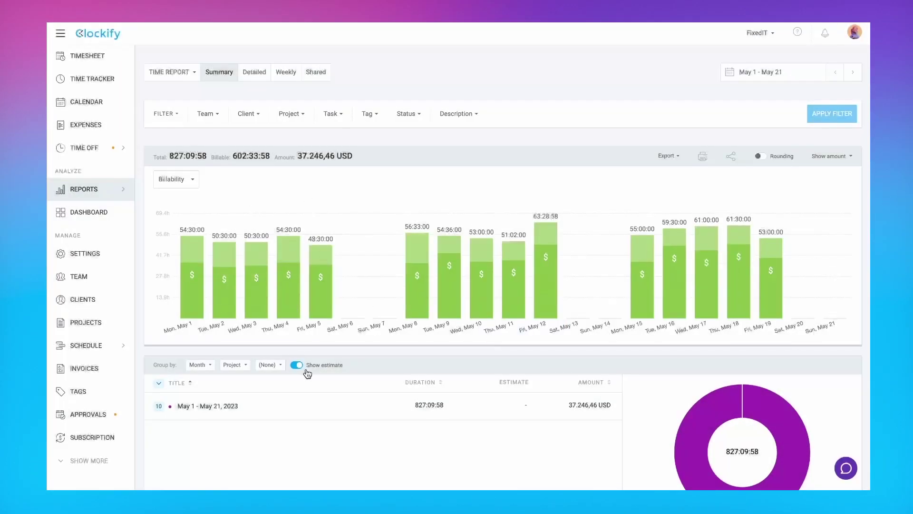
pyautogui.click(215, 365)
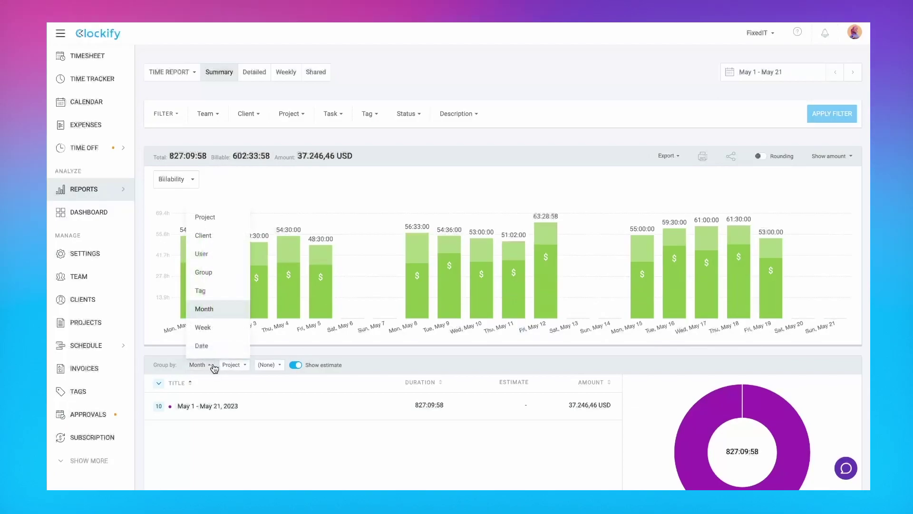
pyautogui.click(224, 217)
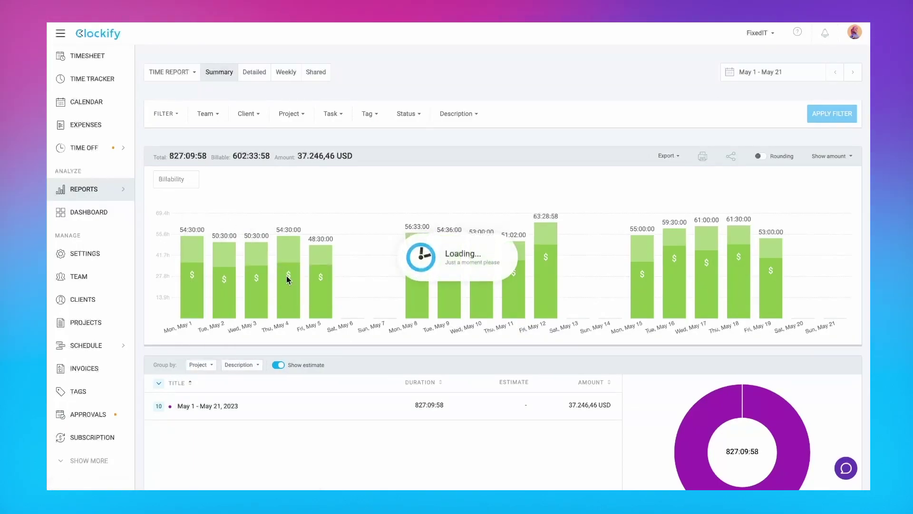
pyautogui.scroll(-1, 357, 412)
pyautogui.scroll(-1, 358, 411)
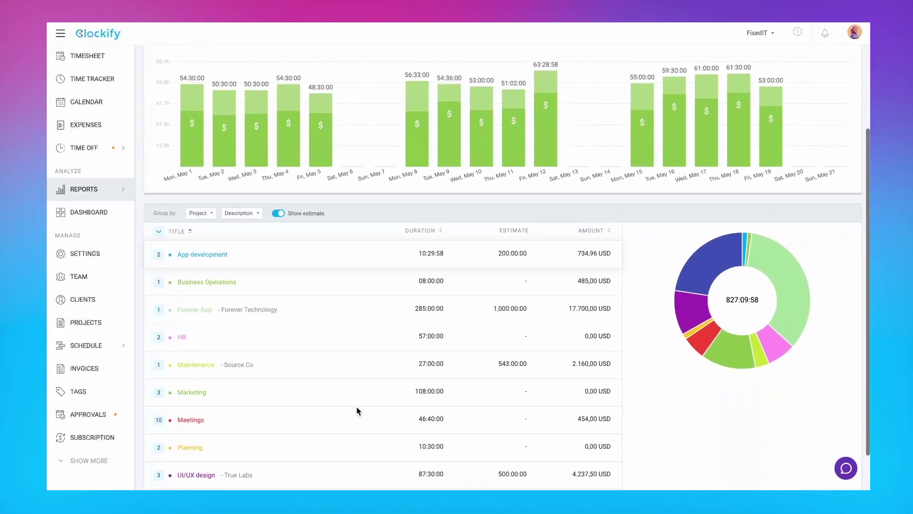
pyautogui.scroll(2, 356, 411)
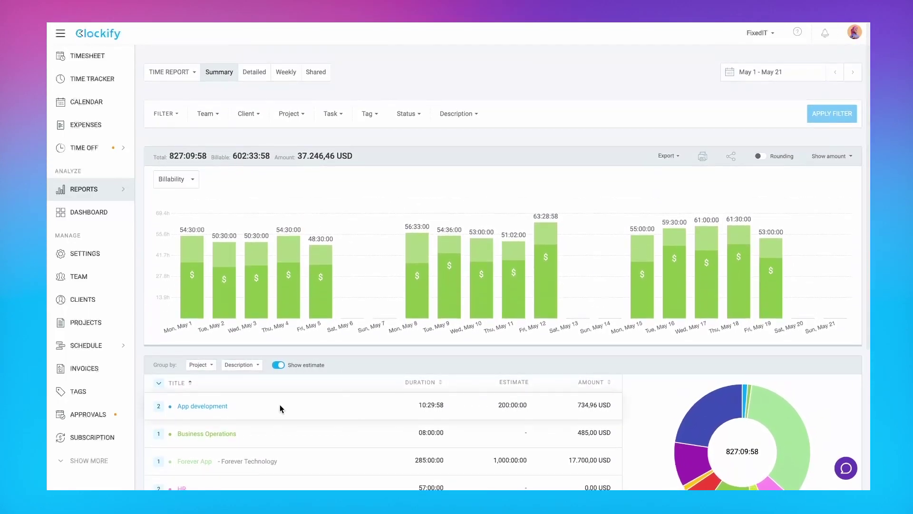
# Step: Show the project schedule with Computy Tech's members, leaving Add Project unused
pyautogui.moveTo(86, 346)
pyautogui.click(80, 346)
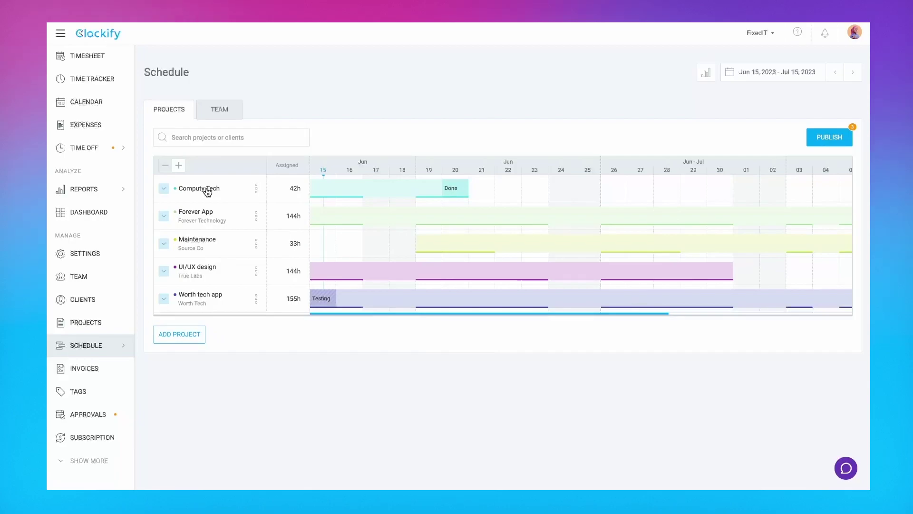
pyautogui.click(164, 189)
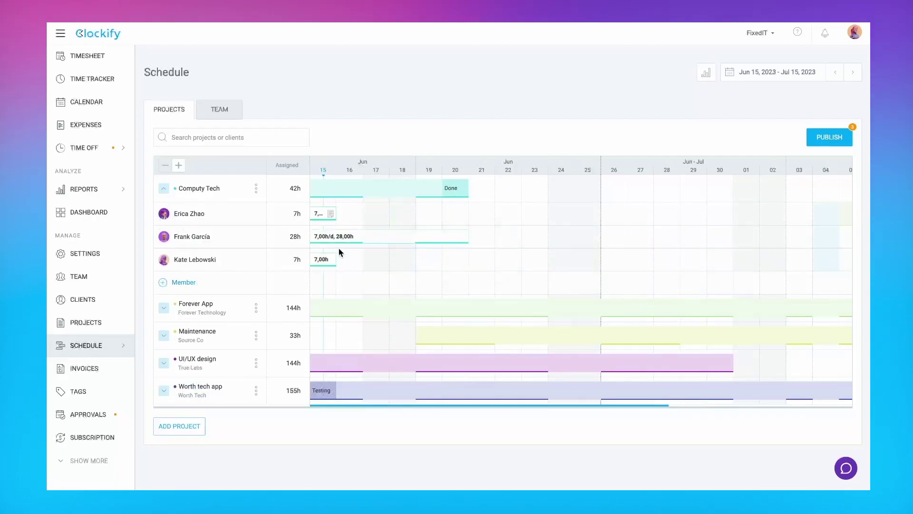
pyautogui.click(198, 428)
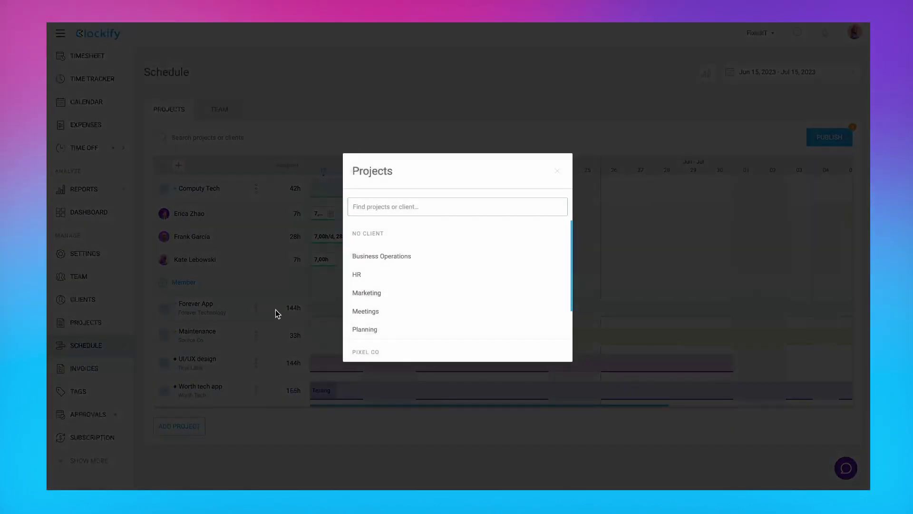
pyautogui.scroll(-1, 451, 285)
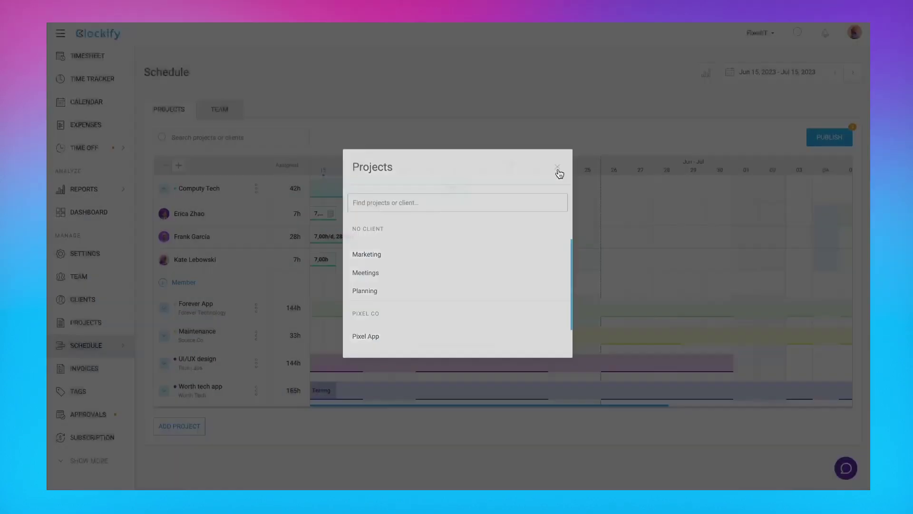
pyautogui.click(557, 170)
pyautogui.click(184, 282)
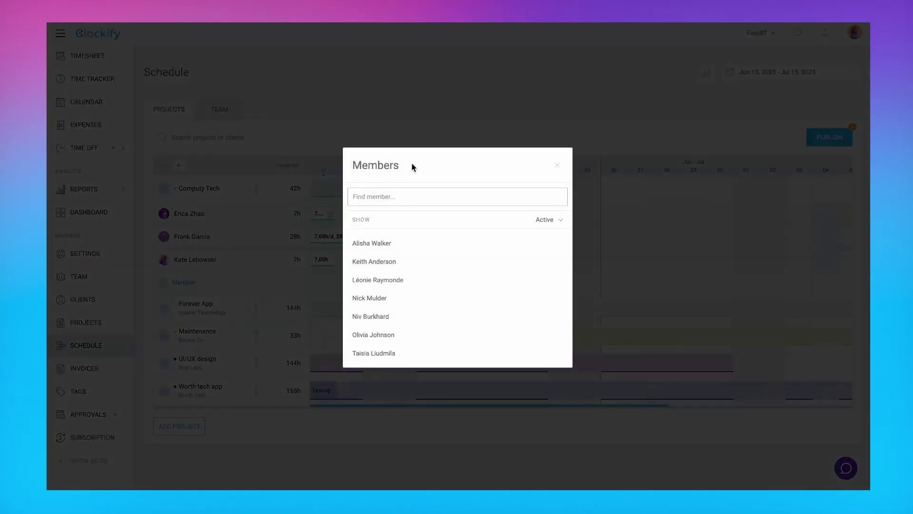
pyautogui.click(437, 237)
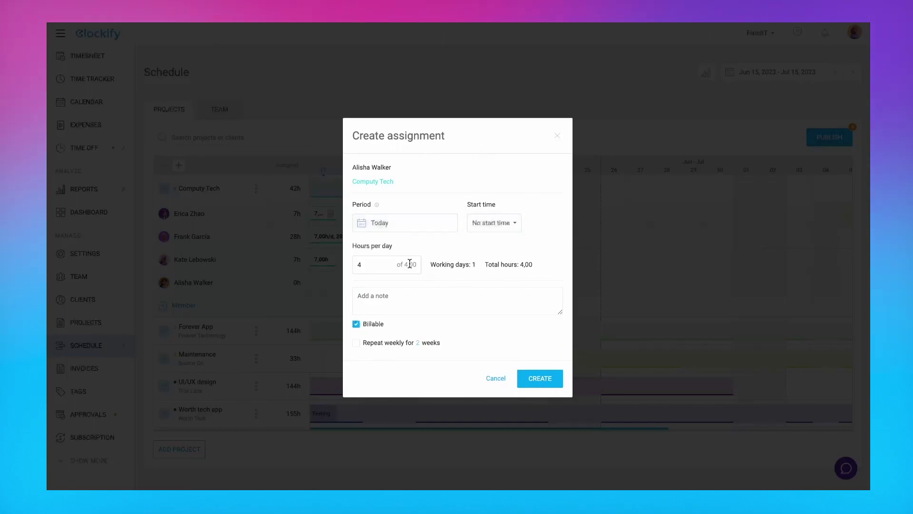
pyautogui.click(476, 226)
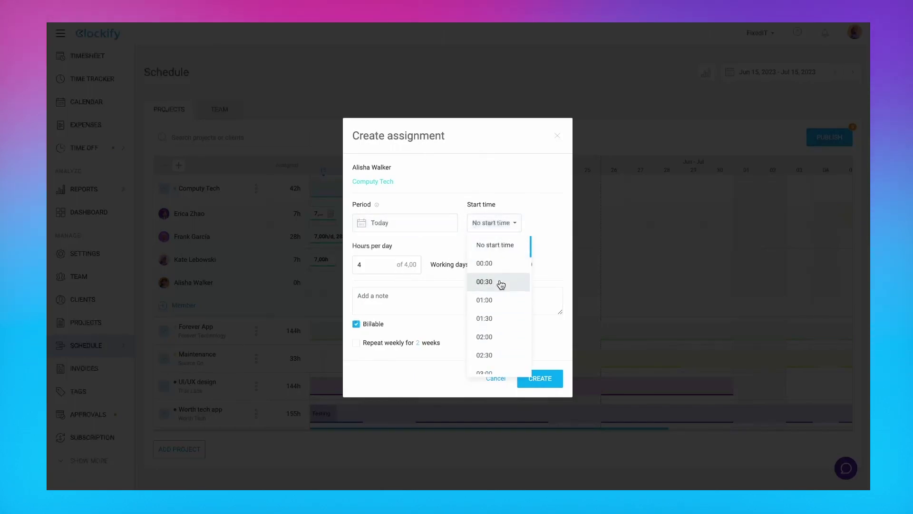
pyautogui.click(443, 242)
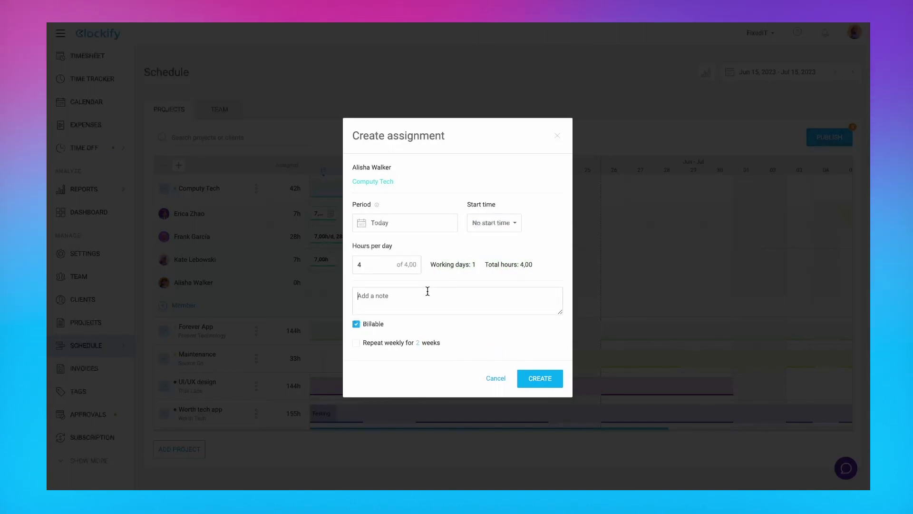
pyautogui.write('Get this done quick!')
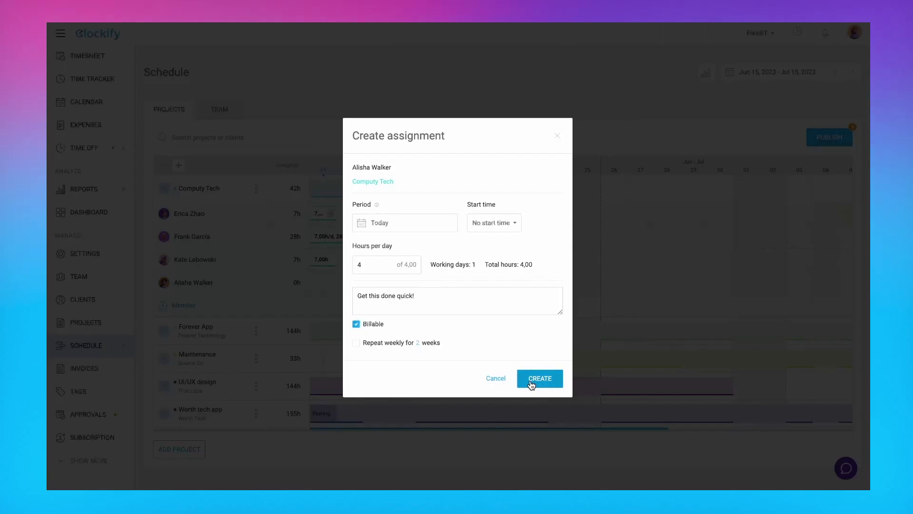
pyautogui.click(539, 378)
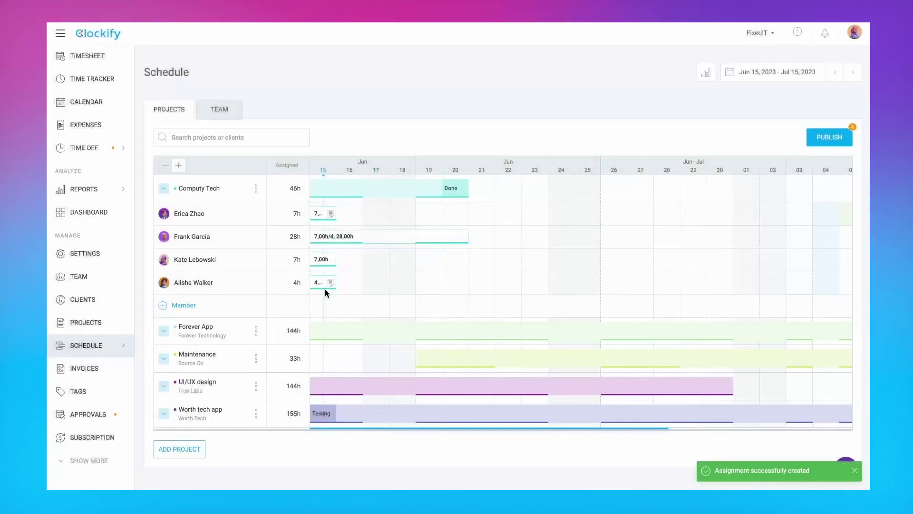
# Step: Extend the new assignment across more days and split it in two
pyautogui.moveTo(322, 283); pyautogui.dragTo(442, 282)
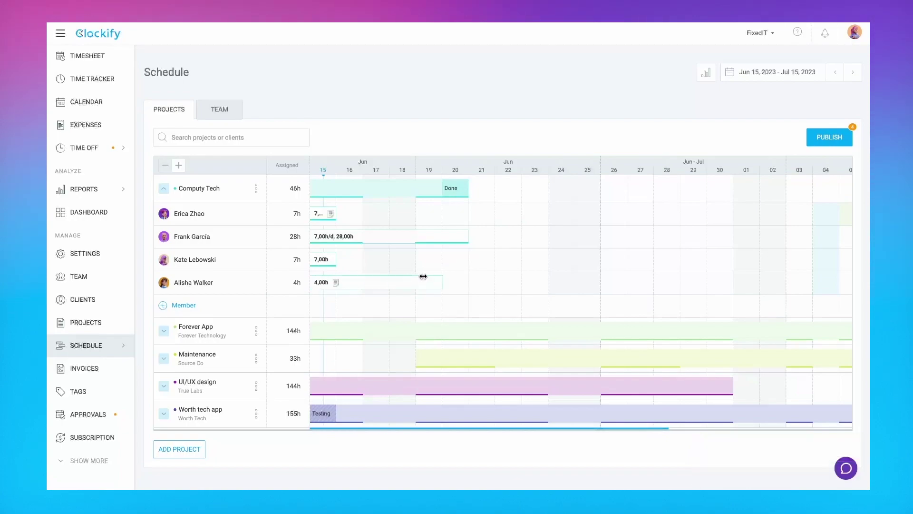
pyautogui.click(335, 282)
pyautogui.click(369, 312)
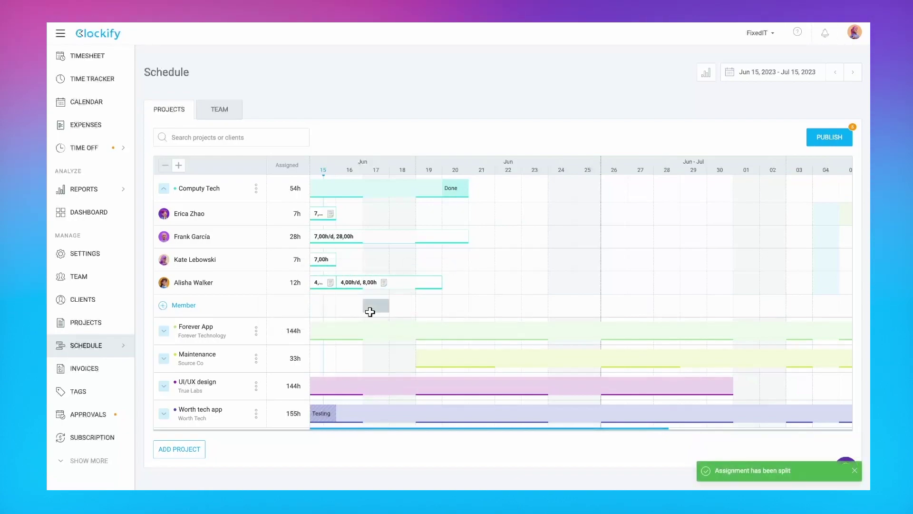
# Step: Add a 'Check in' milestone to Computy Tech on June 16
pyautogui.click(256, 189)
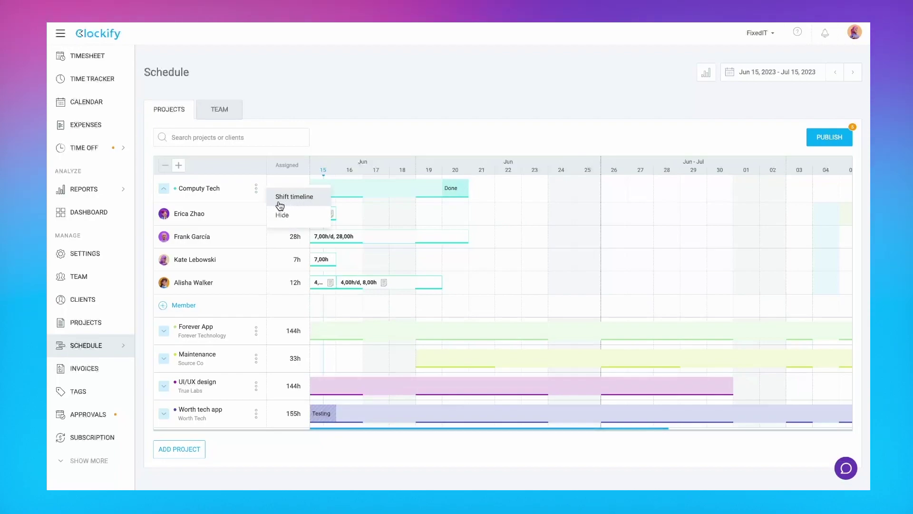
pyautogui.click(395, 111)
pyautogui.moveTo(428, 187)
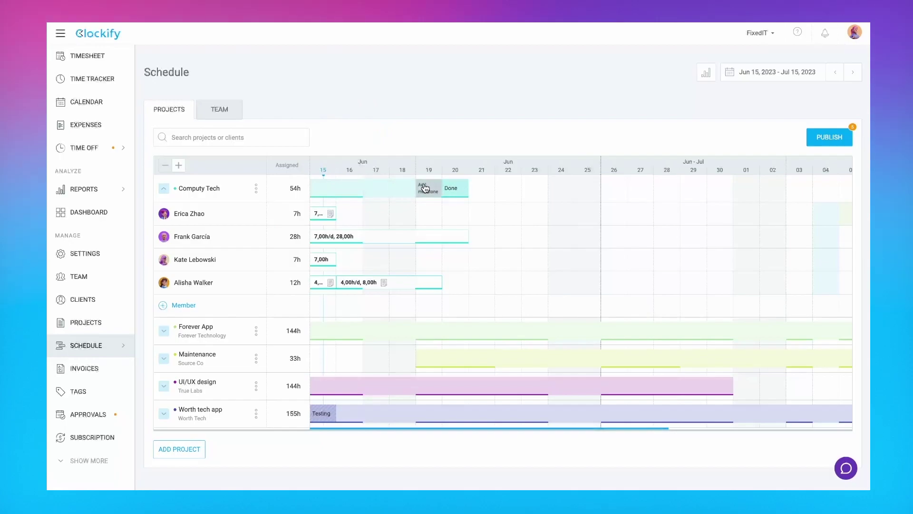
pyautogui.click(356, 195)
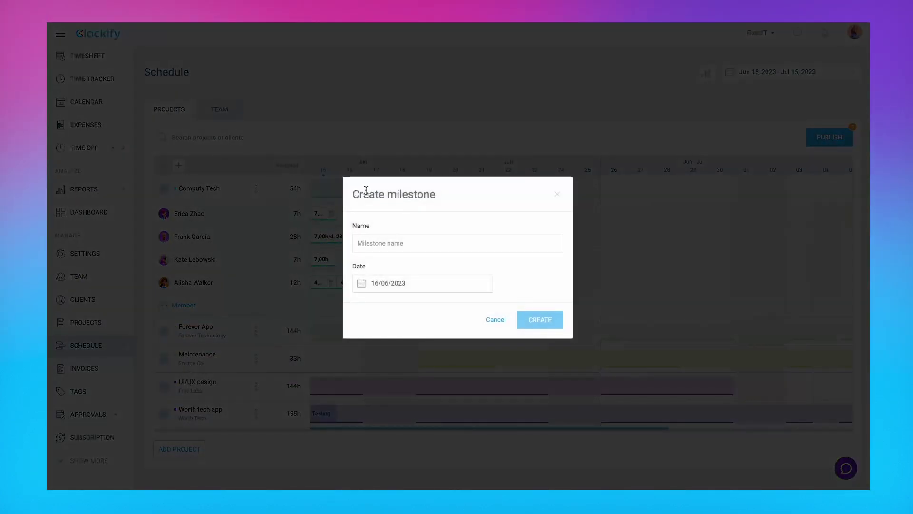
pyautogui.write('Chek')
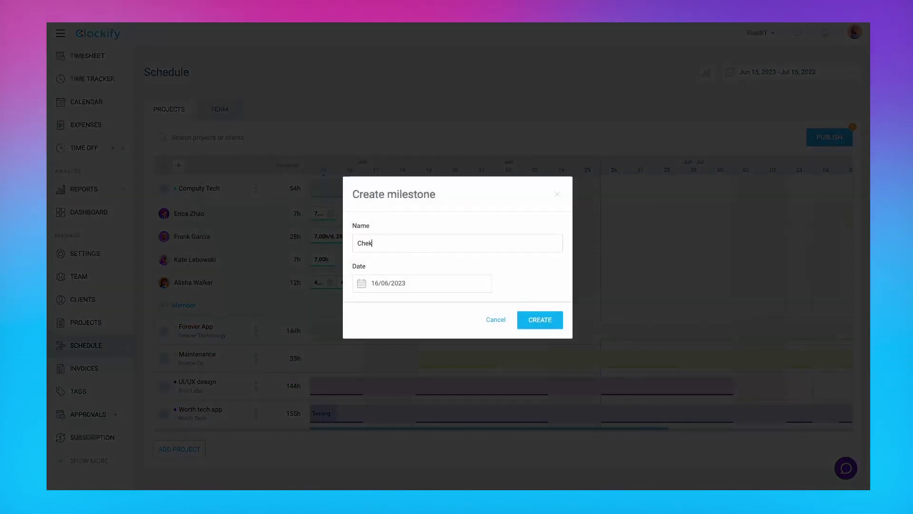
pyautogui.press('BackSpace')
pyautogui.write('ck in')
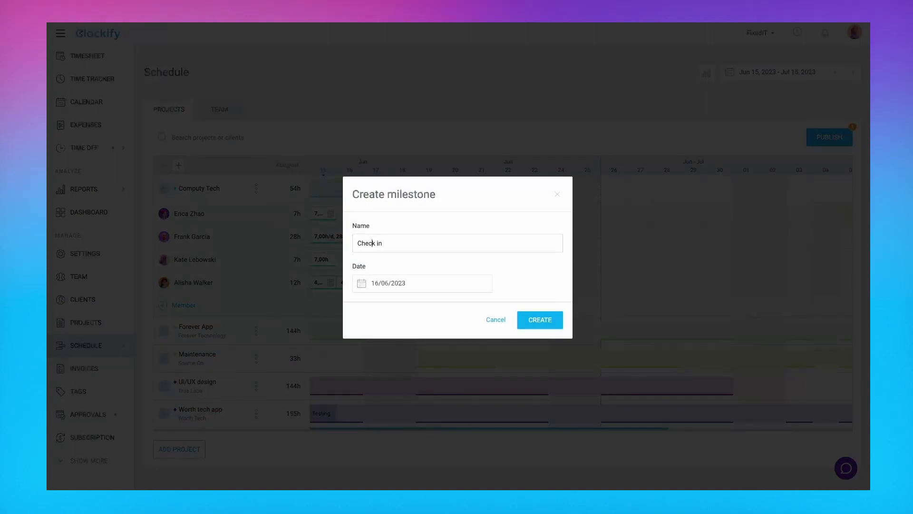
pyautogui.click(541, 321)
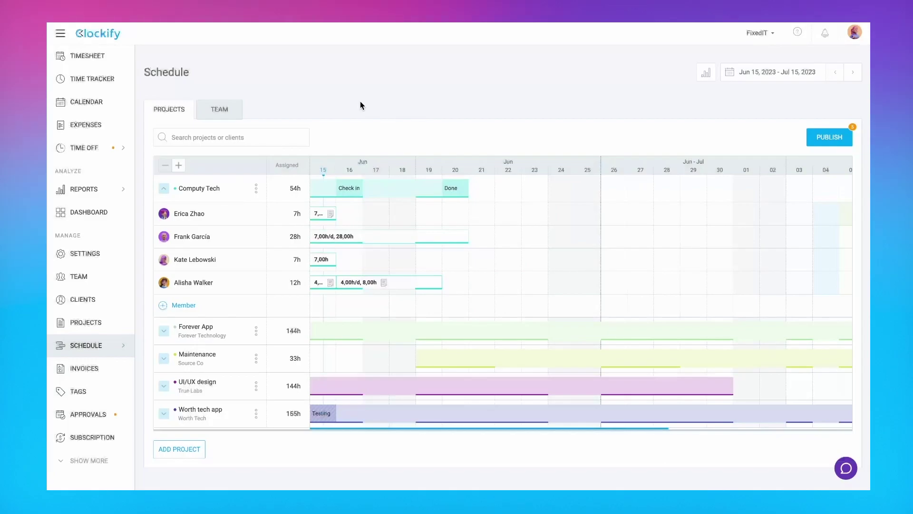
# Step: Switch to the Team view, expand and collapse a member, and keep Weekly capacity
pyautogui.click(229, 107)
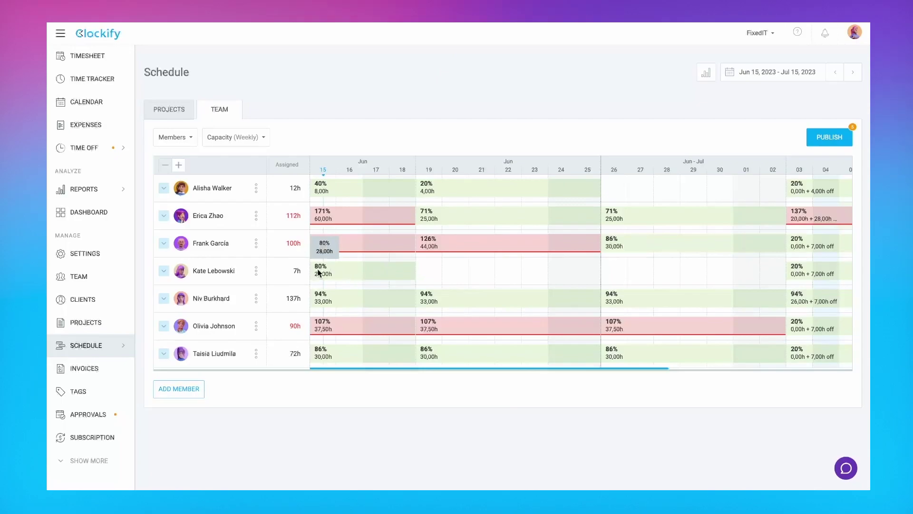
pyautogui.click(166, 247)
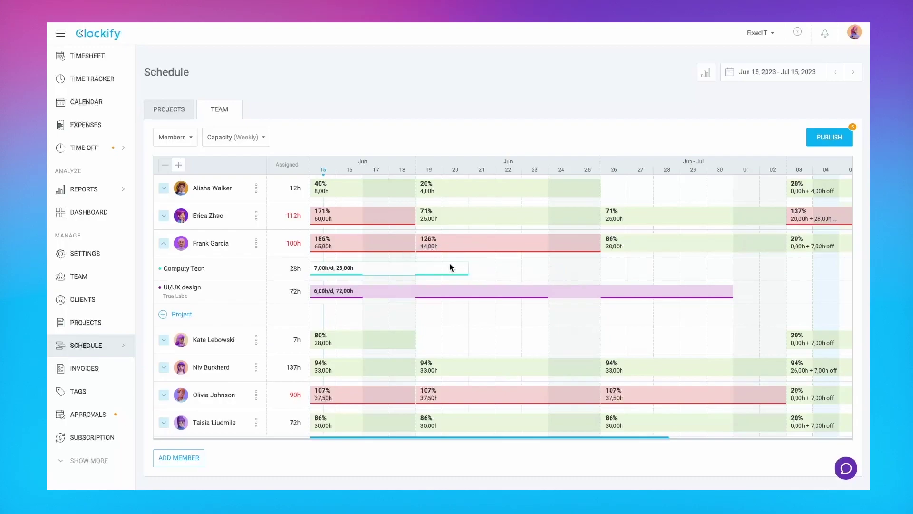
pyautogui.click(164, 244)
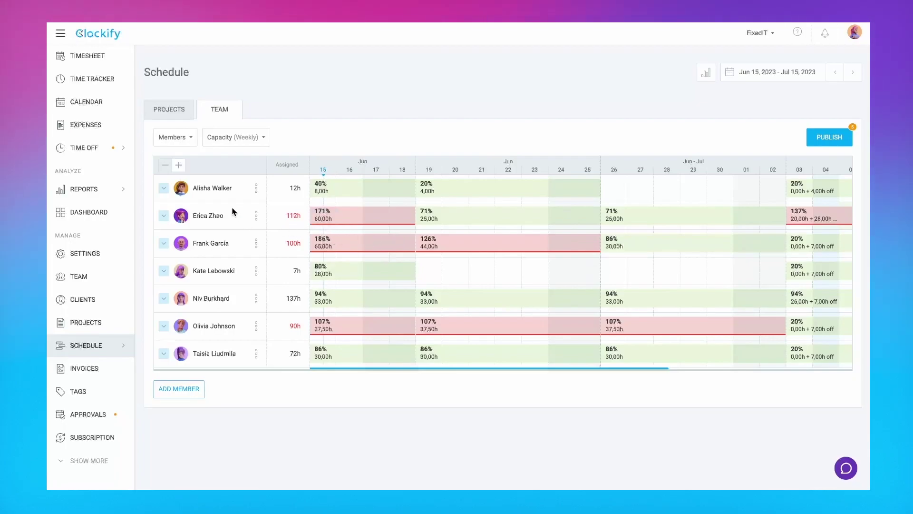
pyautogui.click(232, 142)
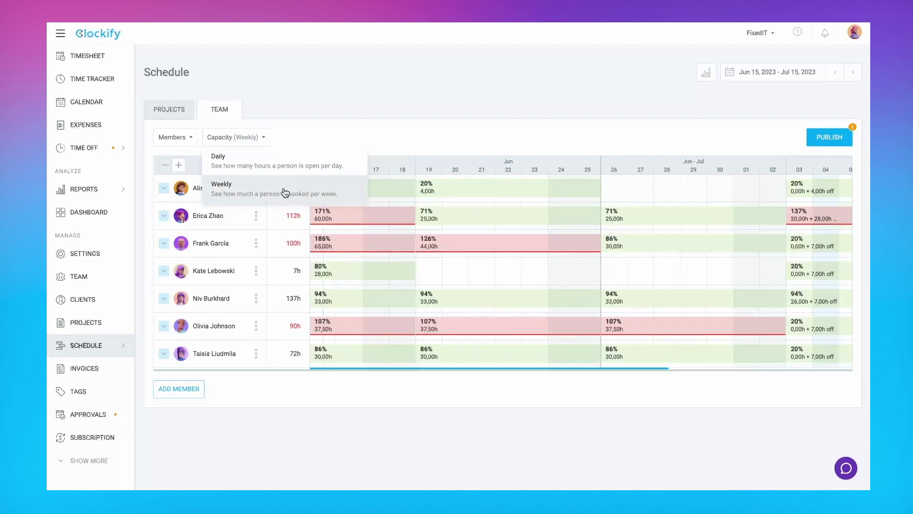
pyautogui.click(327, 78)
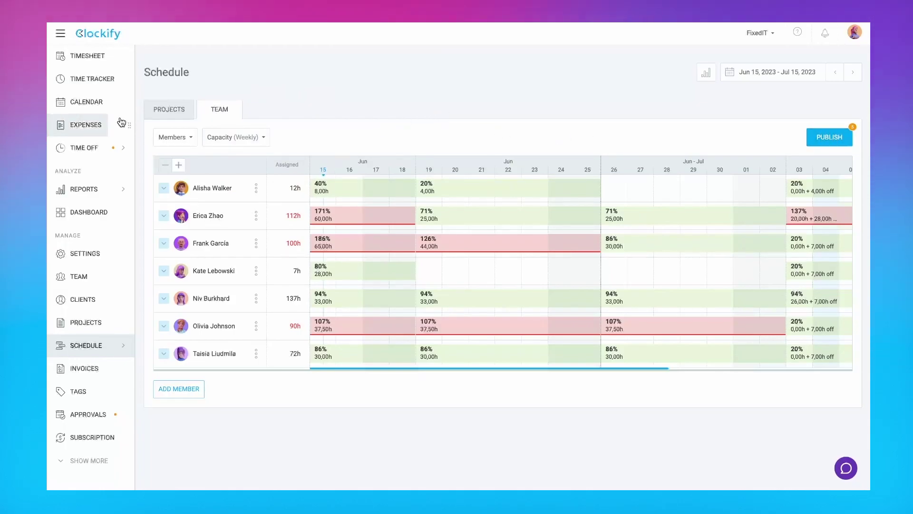
# Step: Open the Calendar on the May 8 – May 14 week
pyautogui.click(98, 103)
pyautogui.scroll(-3, 409, 333)
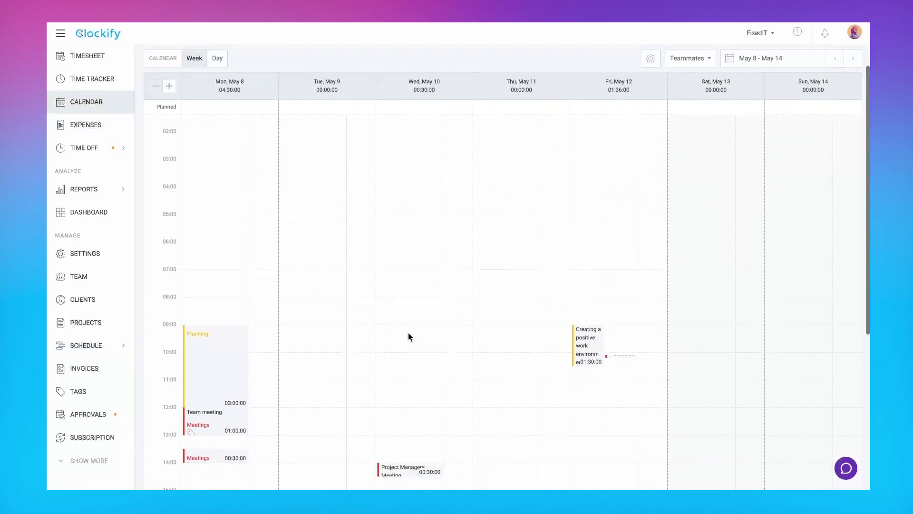
pyautogui.scroll(-2, 408, 333)
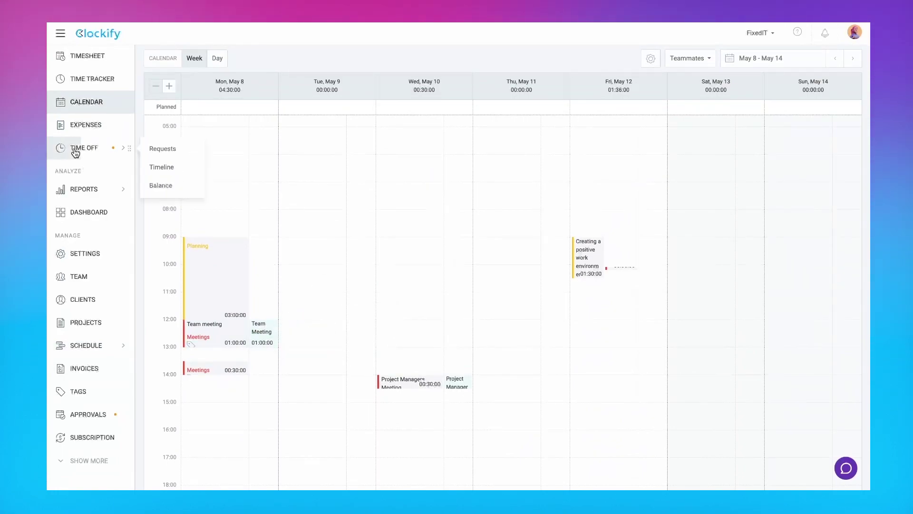
pyautogui.moveTo(84, 190)
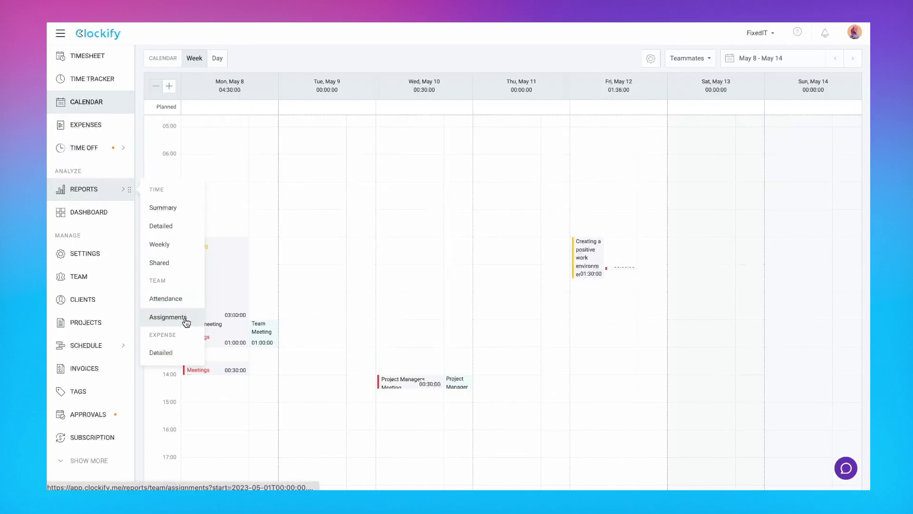
# Step: Group the Assignments report by Client, then Project, and return to the Projects list
pyautogui.click(168, 317)
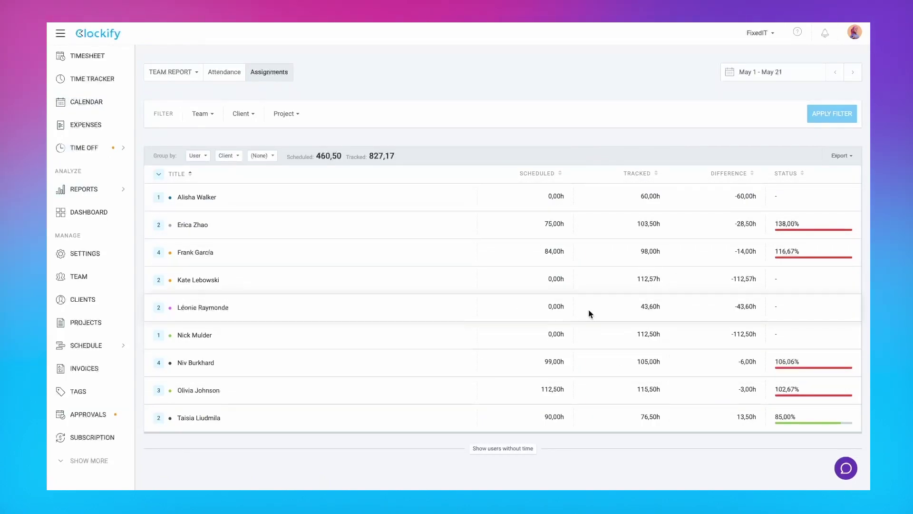
pyautogui.click(204, 158)
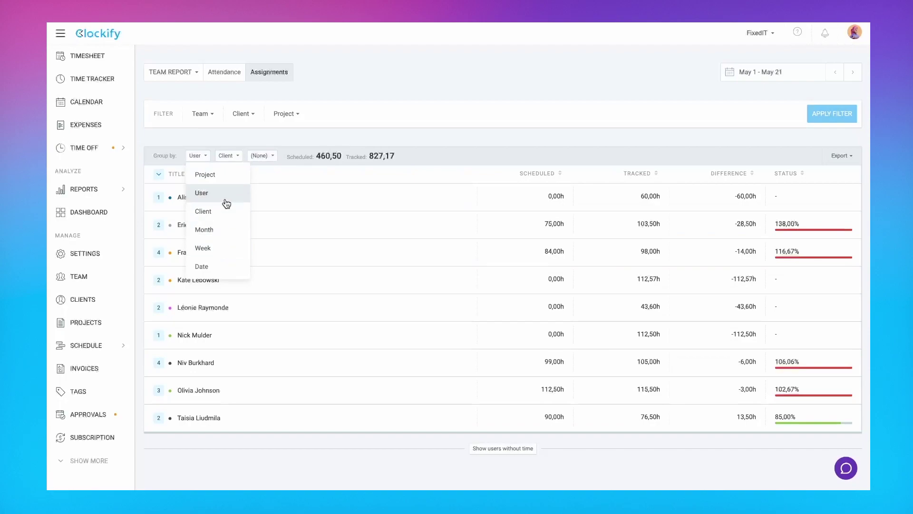
pyautogui.click(428, 135)
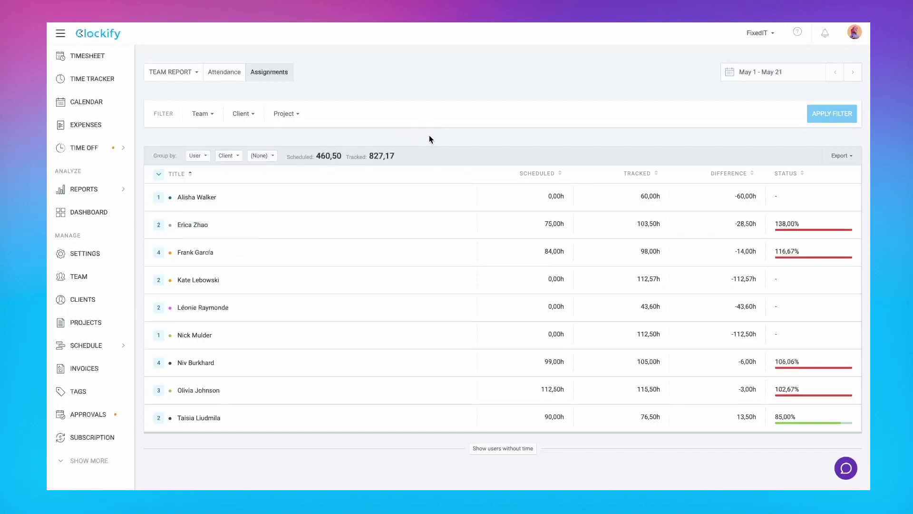
pyautogui.click(228, 156)
pyautogui.click(247, 192)
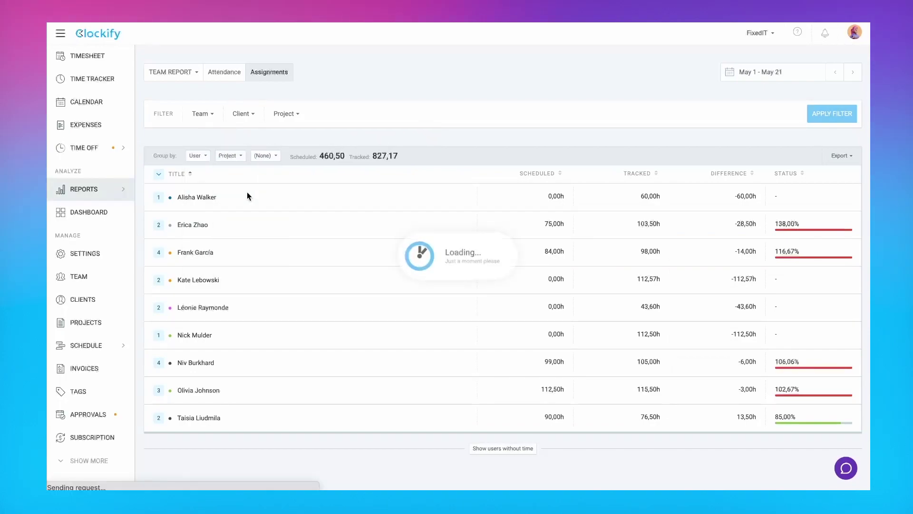
pyautogui.click(196, 156)
pyautogui.click(206, 210)
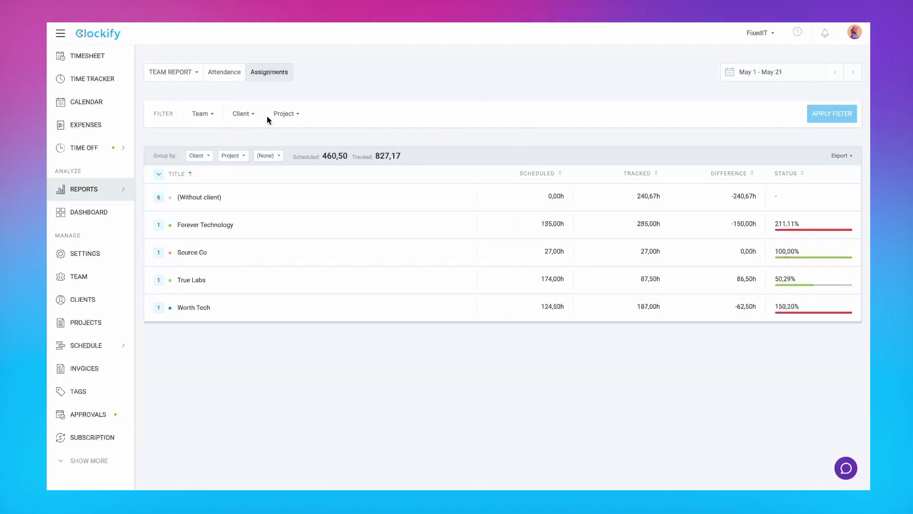
pyautogui.click(126, 325)
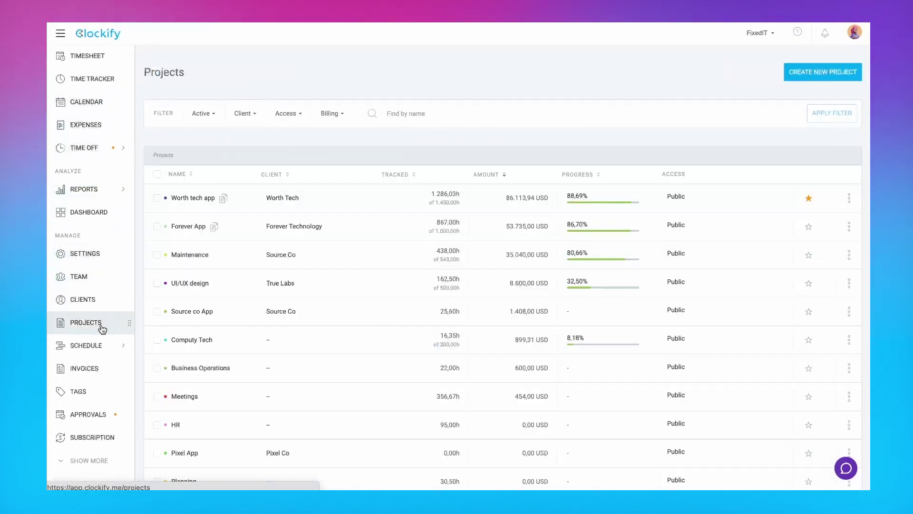
# Step: Open Worth tech app's Forecast, showing it 406,03 hours over its 1,450-hour estimate
pyautogui.click(193, 198)
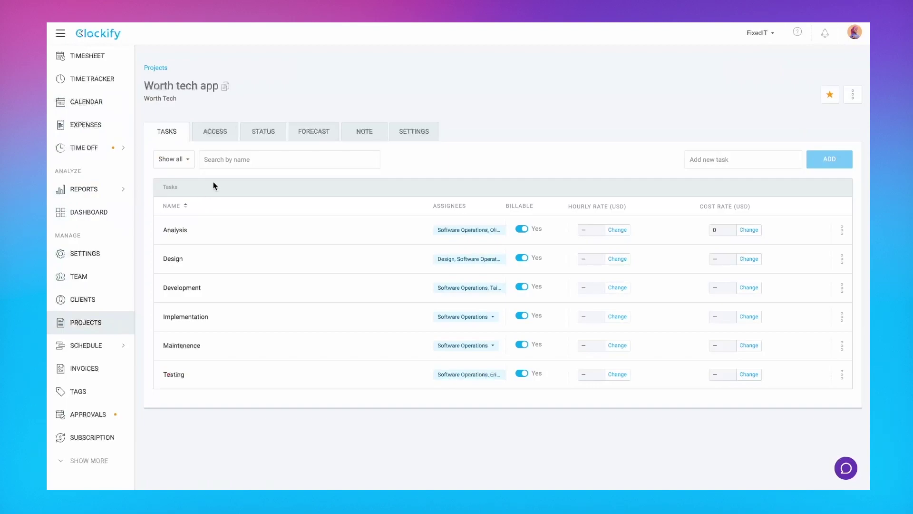
pyautogui.click(308, 134)
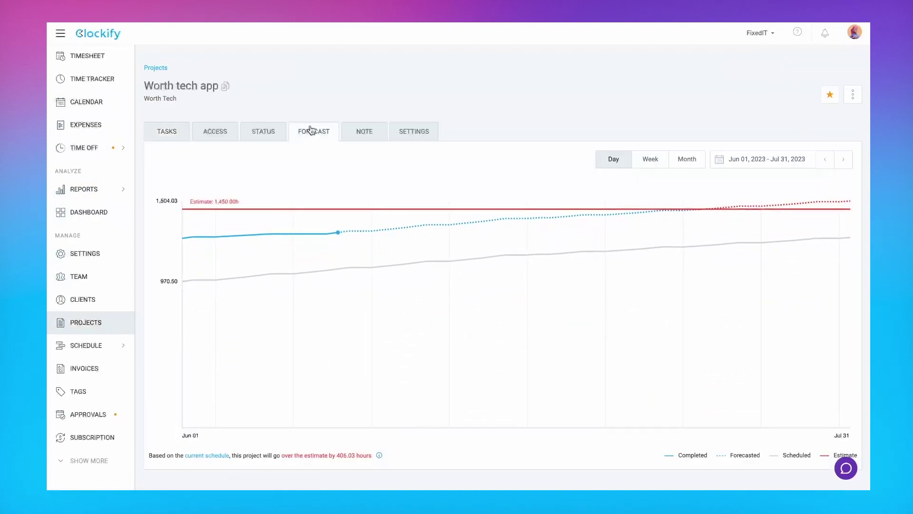